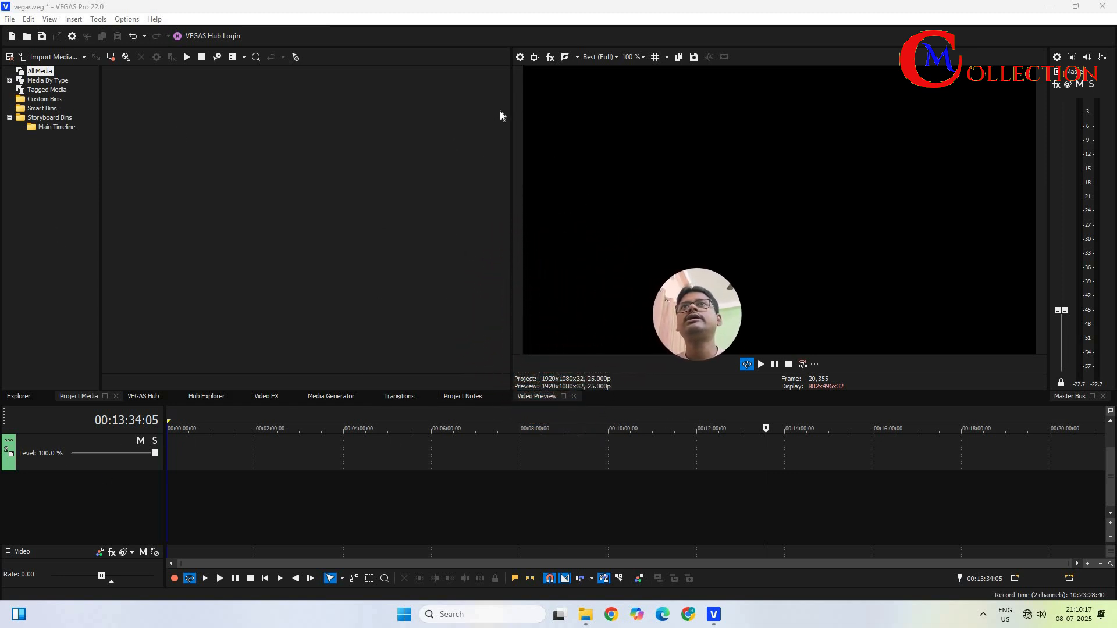
Apply the HD 1080-25p project properties with the option to start all new projects with these settings enabled
left_click(520, 57)
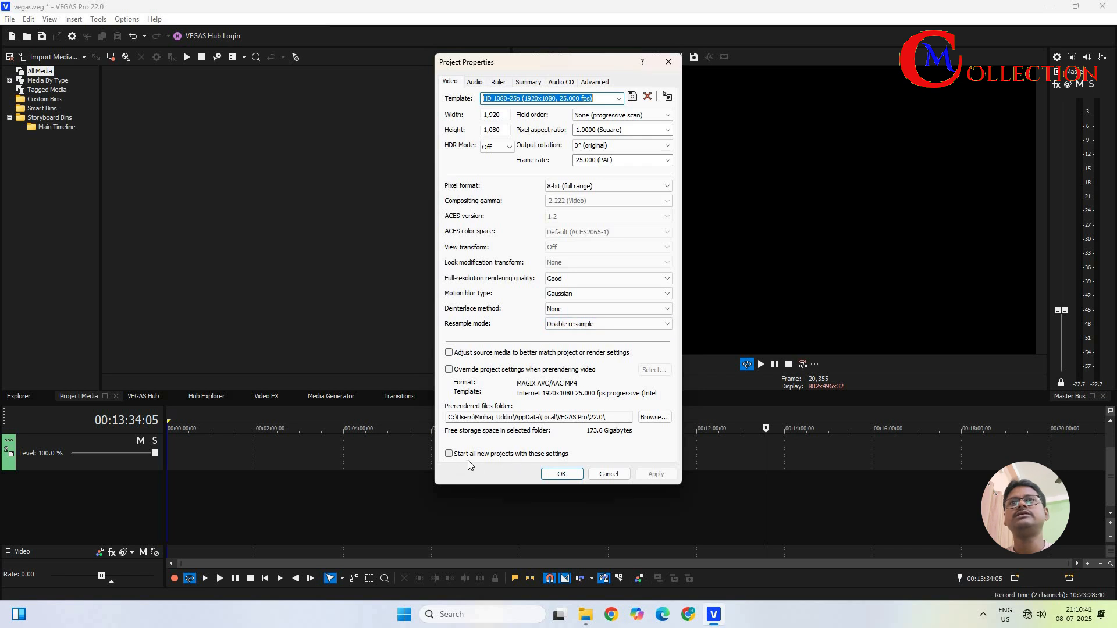
left_click(450, 455)
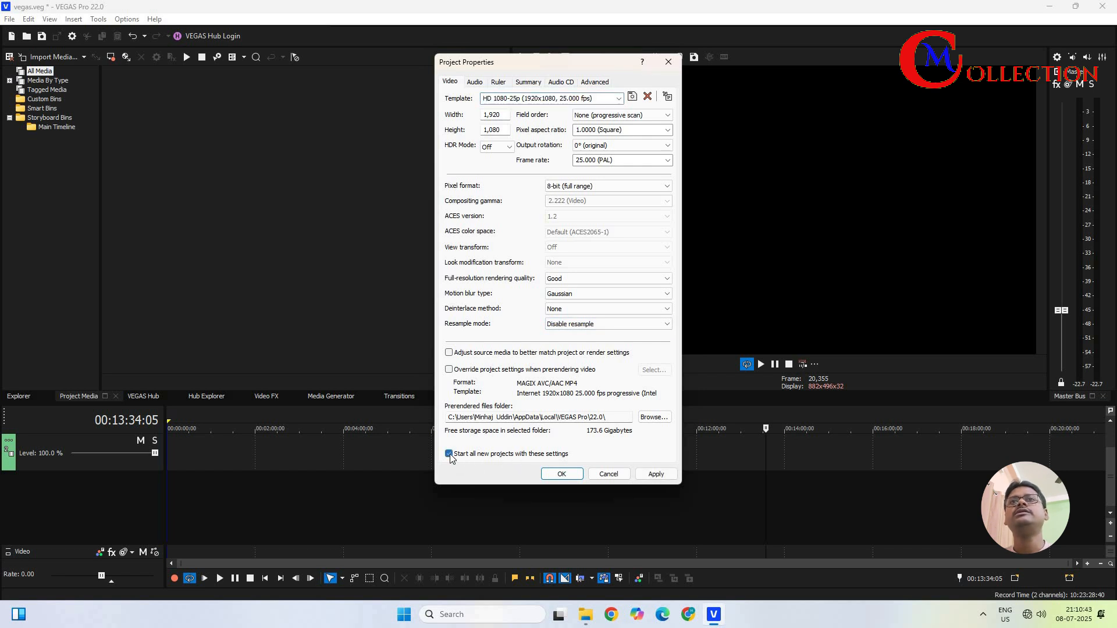
left_click(656, 475)
left_click(562, 474)
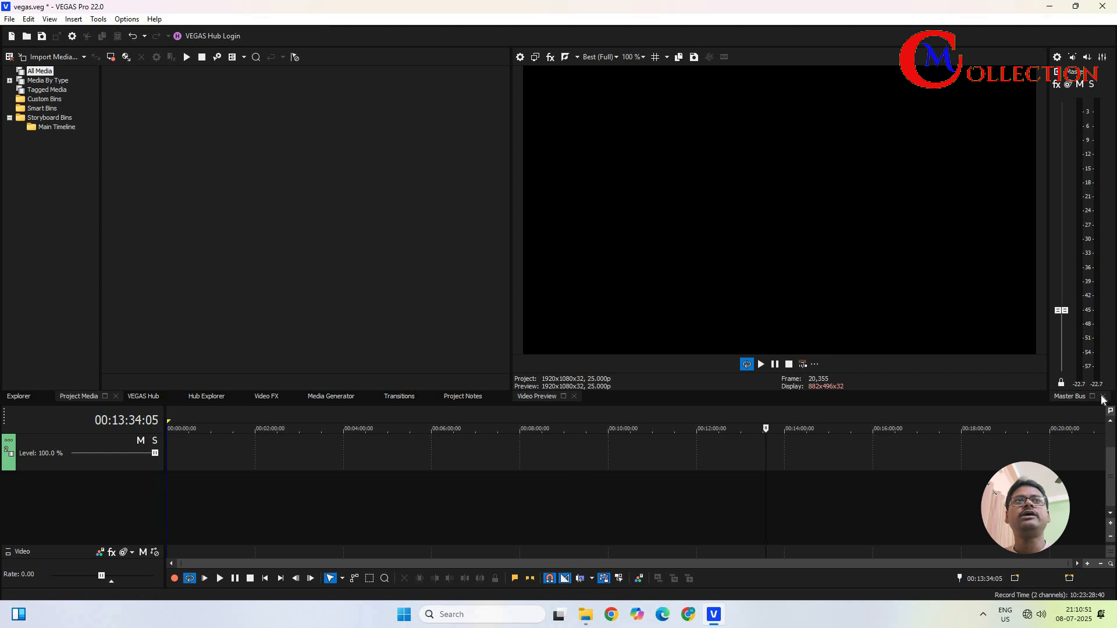
Lower the master bus level to -41.0 dB and show the safe areas overlay in the video preview
left_click_drag(1062, 310, 1058, 353)
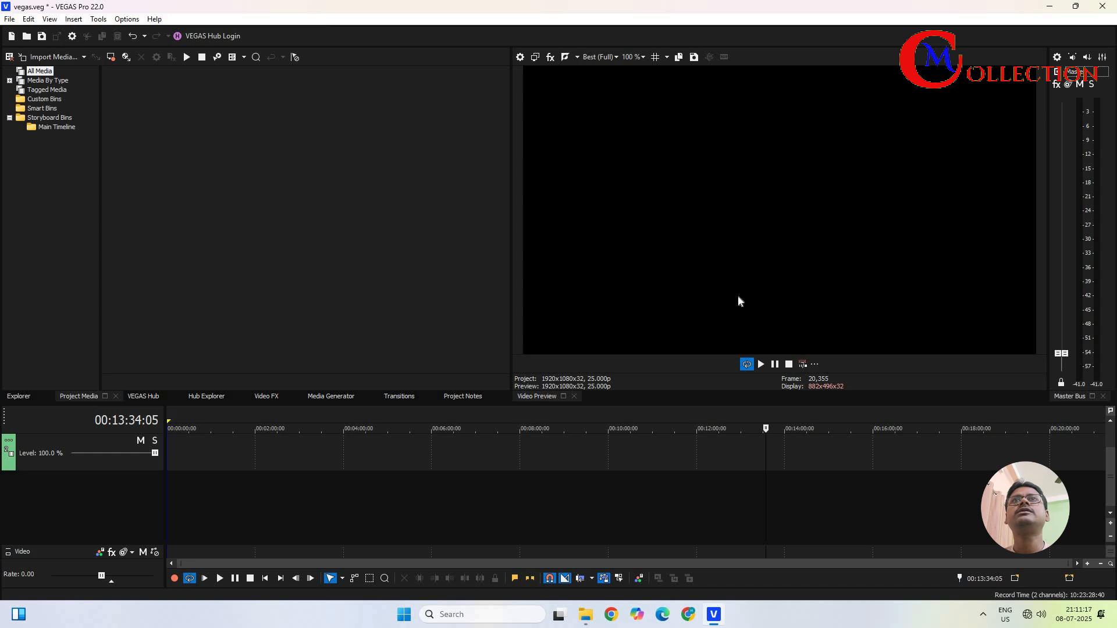
left_click(656, 57)
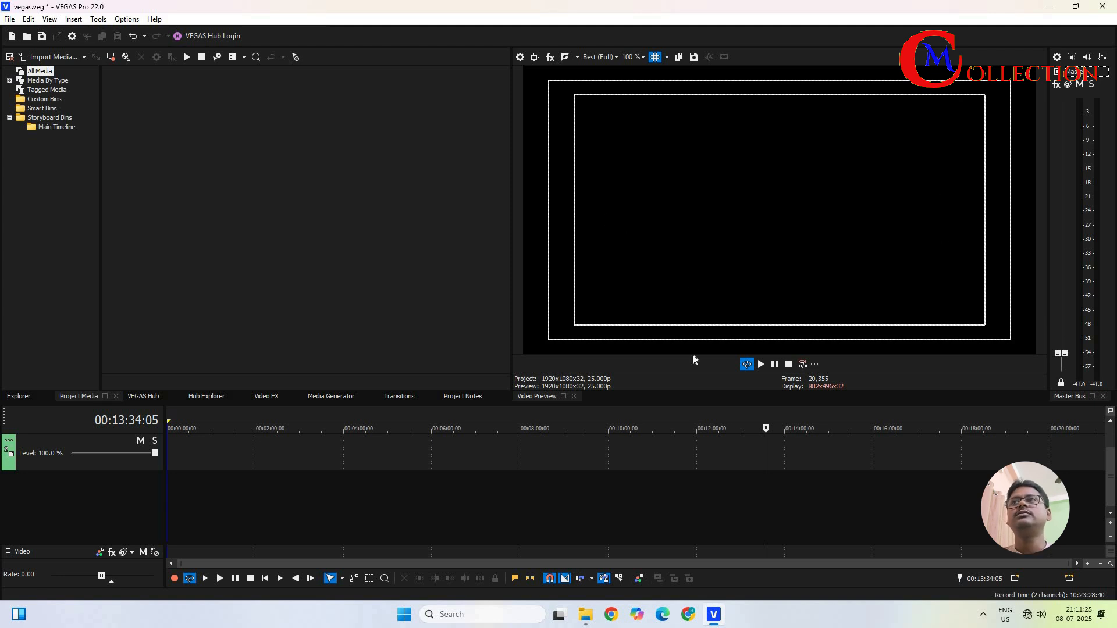
Import the 9 video and the big_logo image from the Desktop into the project media
left_click(53, 57)
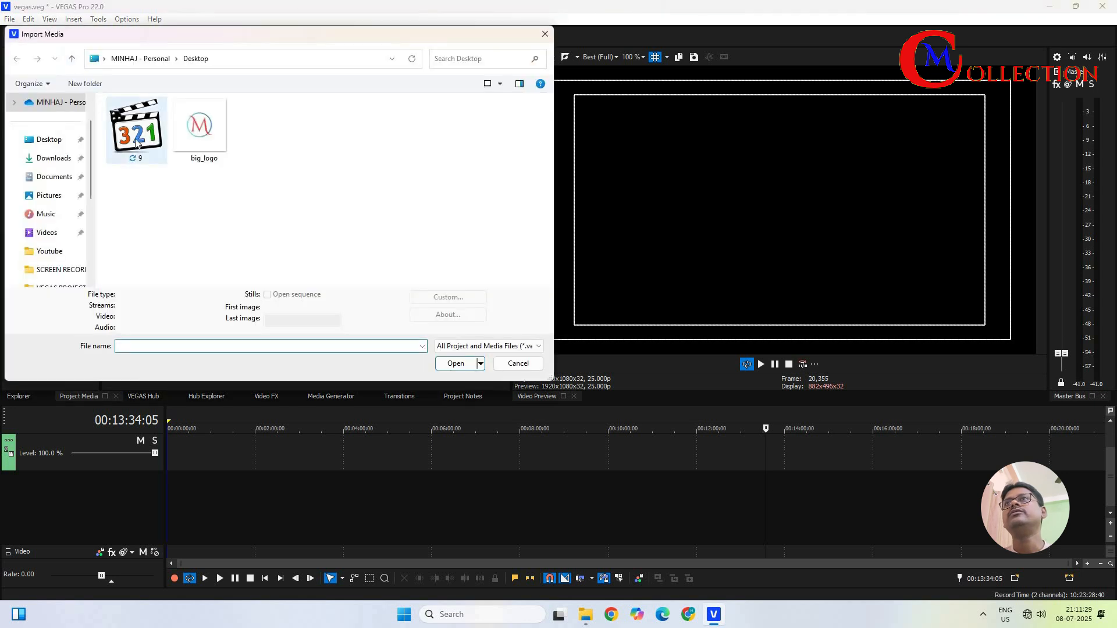
left_click(136, 143)
left_click_drag(238, 189, 114, 126)
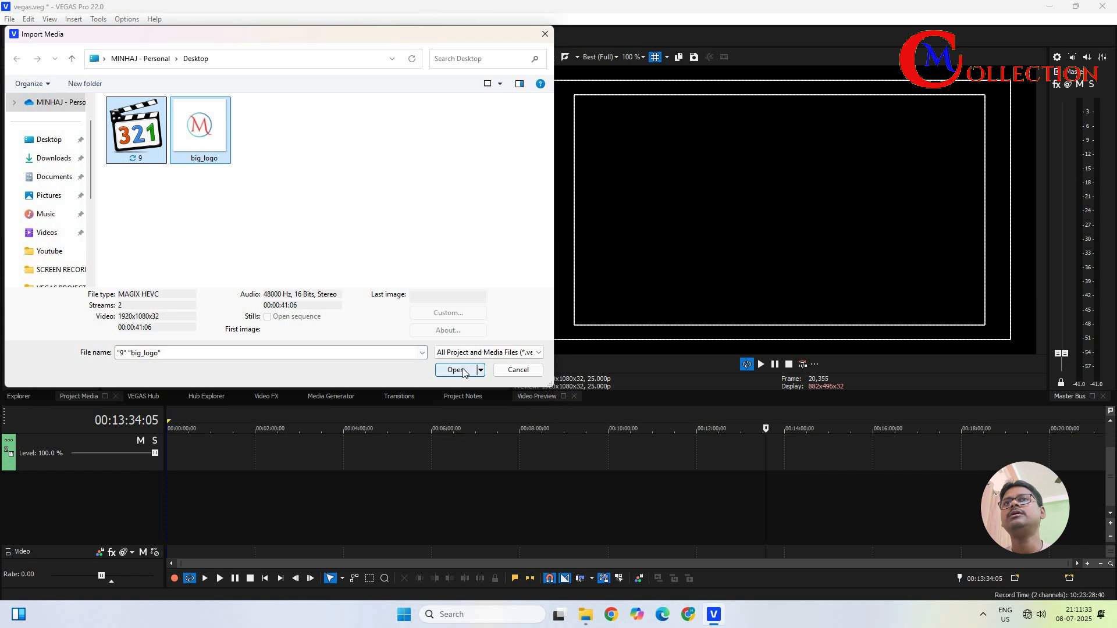
left_click(456, 370)
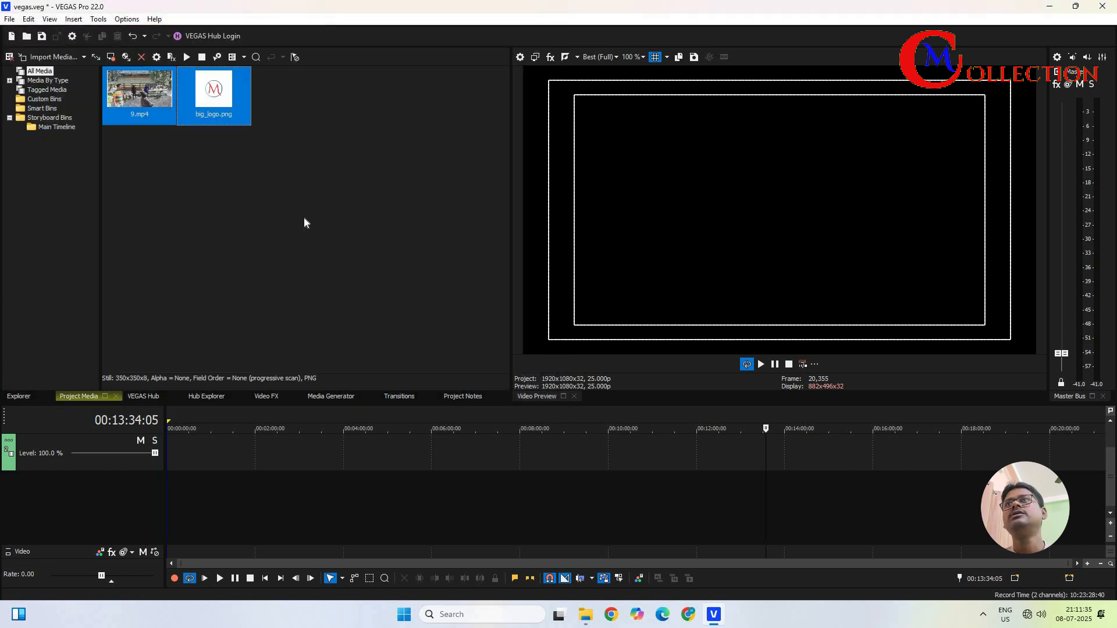
left_click(304, 216)
Place 9.mp4 on the timeline, matching the project to its video settings, and shift the clip to start at about 00:01:14
left_click(149, 95)
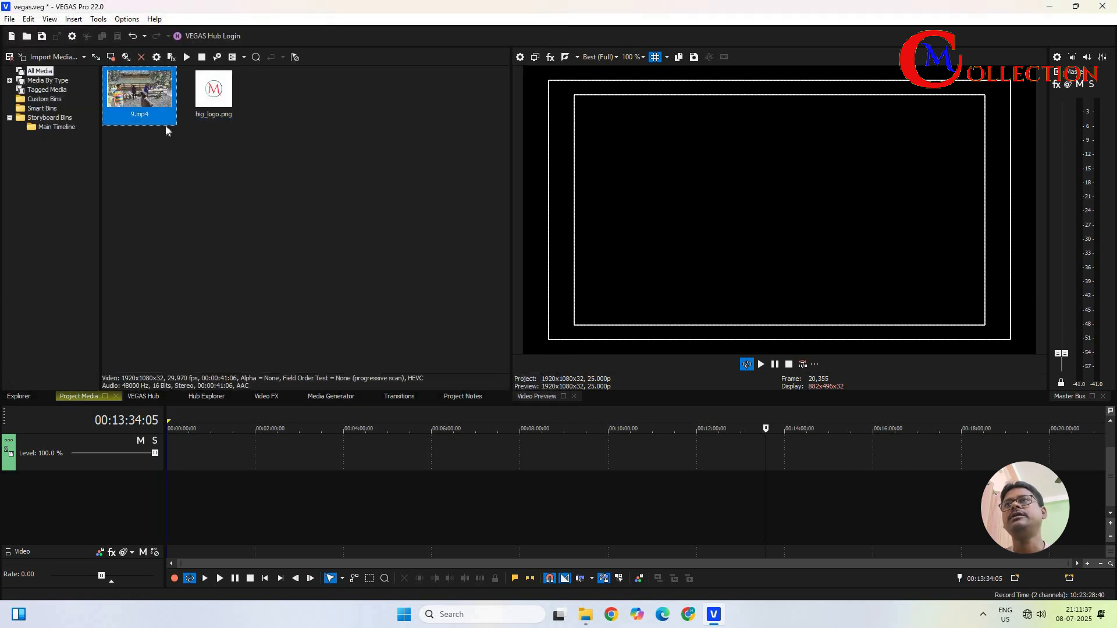
left_click_drag(134, 120, 175, 464)
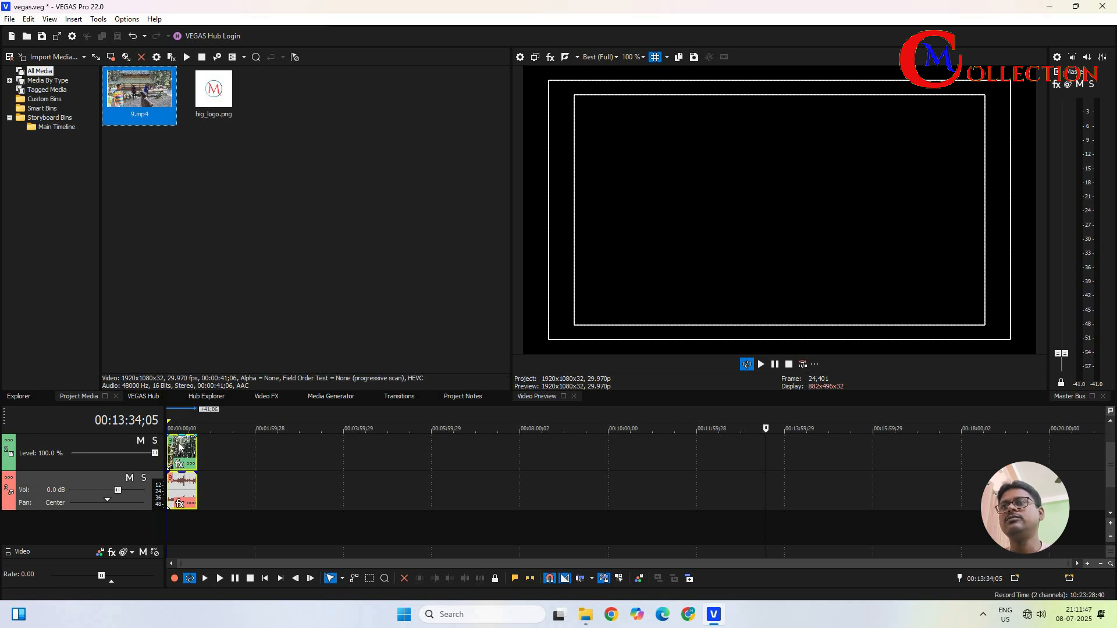
mouse_move(179, 447)
left_mouse_down()
mouse_move(248, 451)
mouse_move(189, 453)
left_mouse_up()
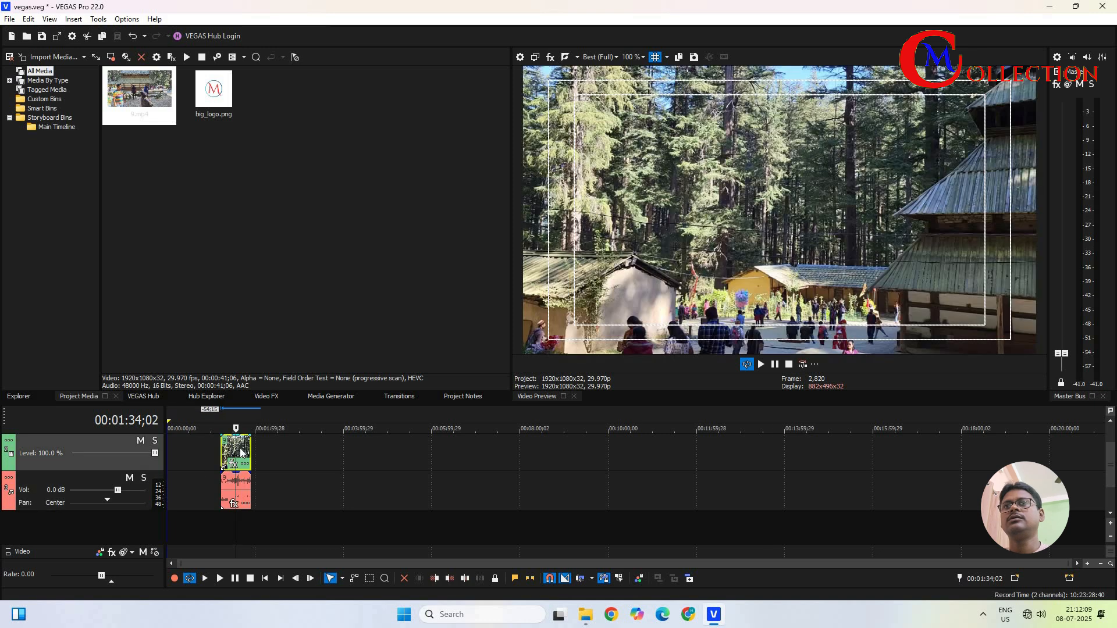
left_click_drag(276, 457, 224, 466)
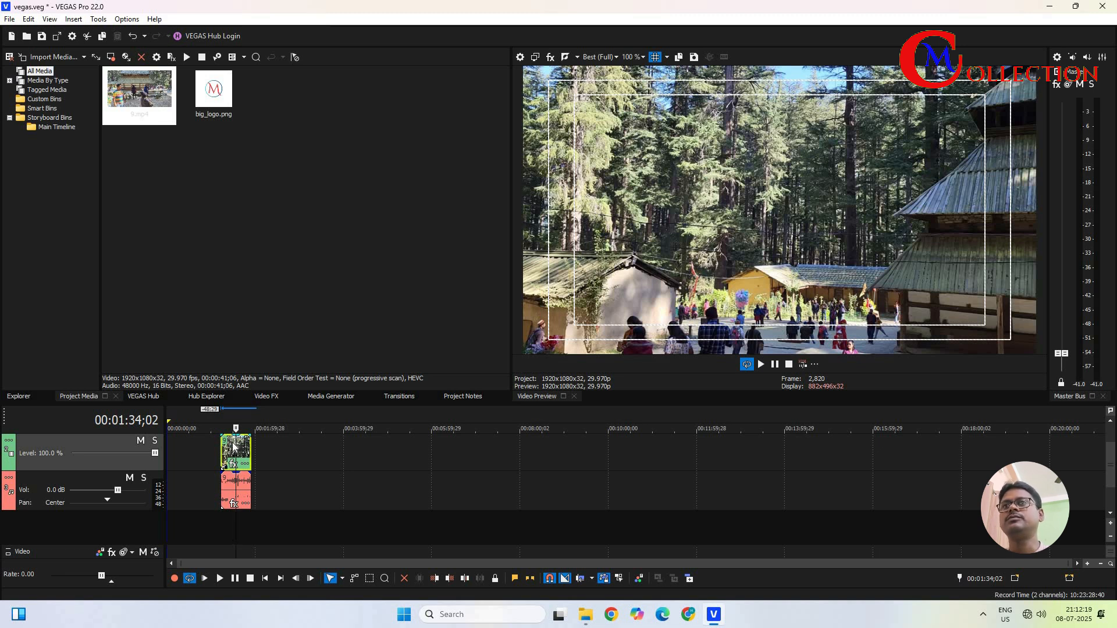
Try splitting the 9.mp4 video event at 00:01:34;02 and undo the split
key("s")
left_click_drag(264, 461, 241, 459)
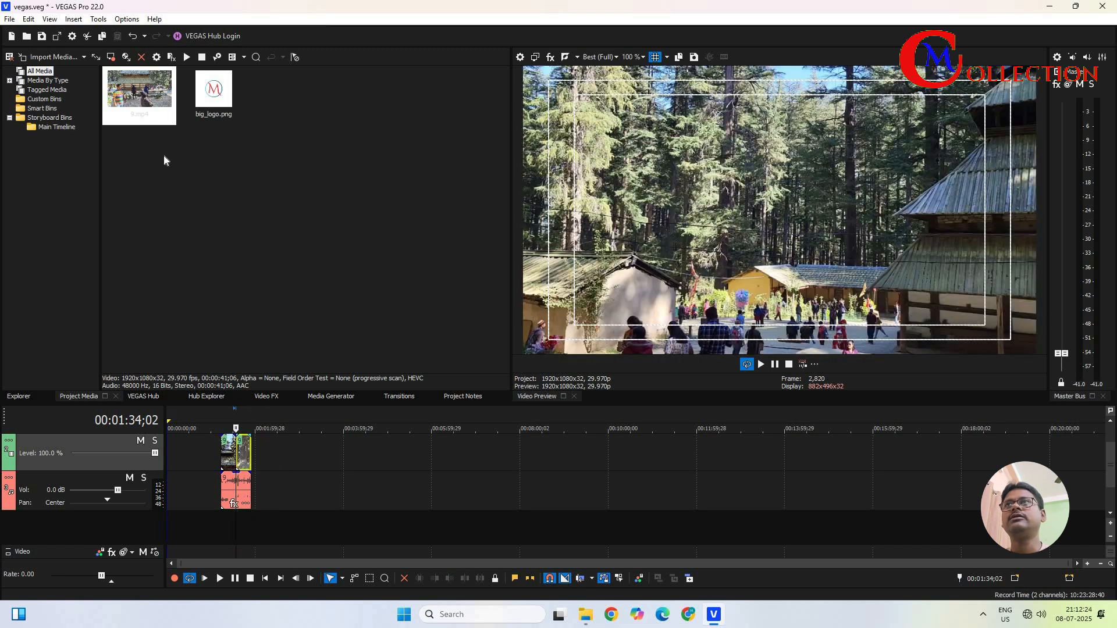
left_click(133, 36)
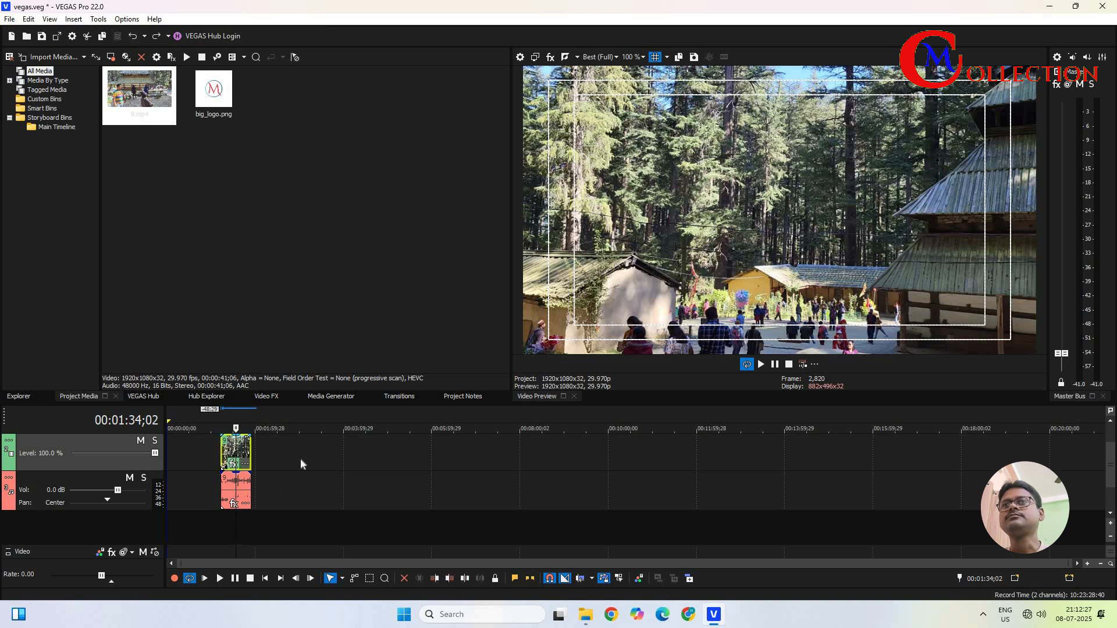
Extend the video event back to the timeline start and out to about 00:03:15, and insert an empty video track above it
left_click(244, 448)
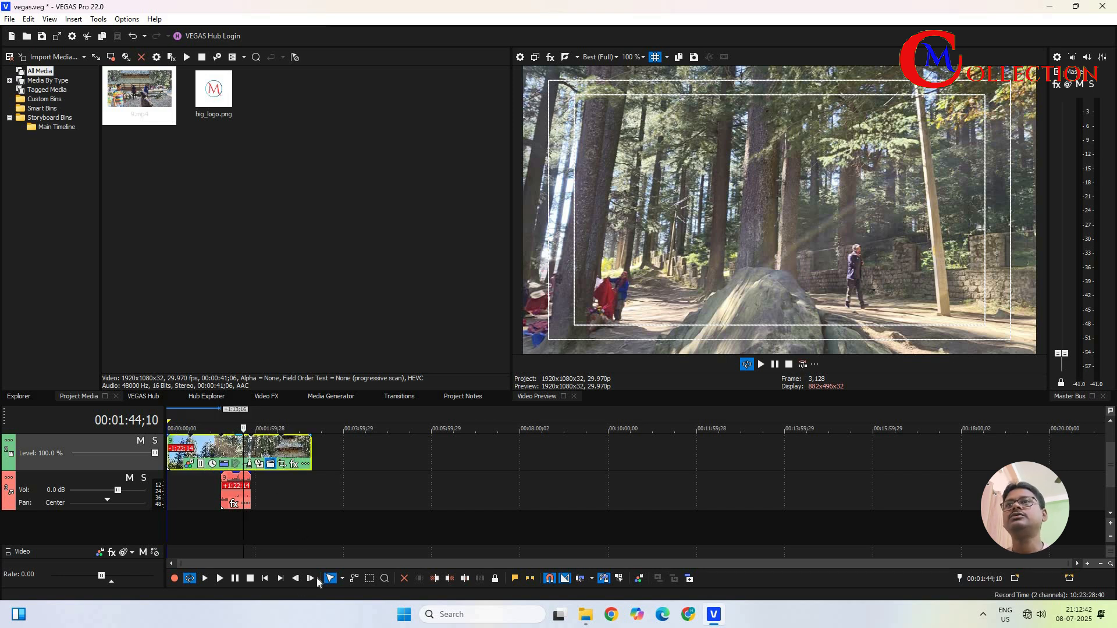
right_click(102, 459)
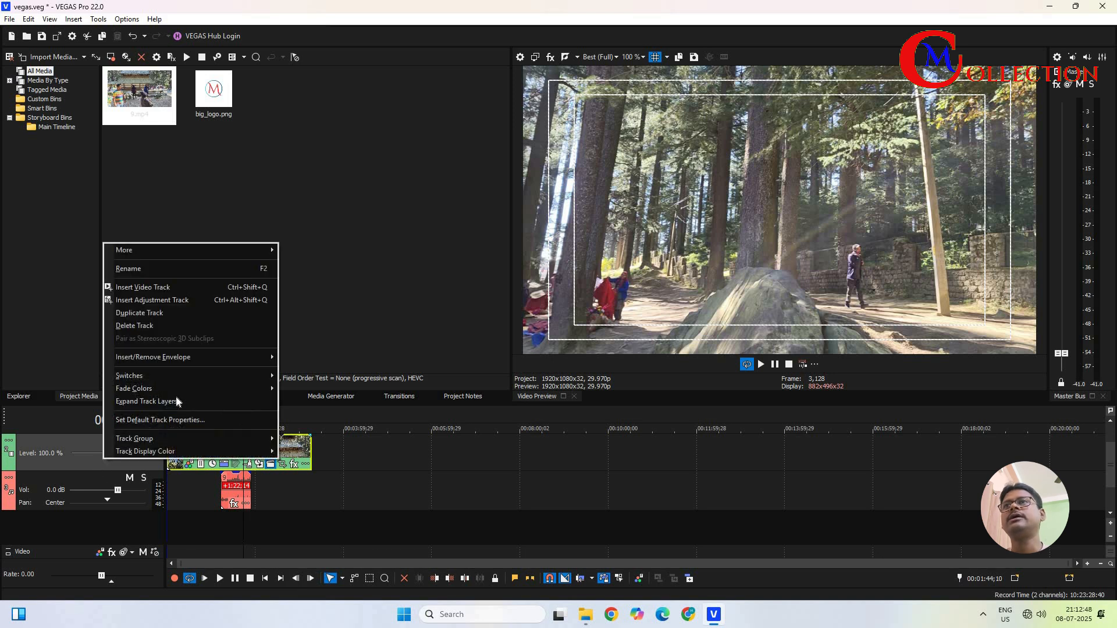
left_click(183, 287)
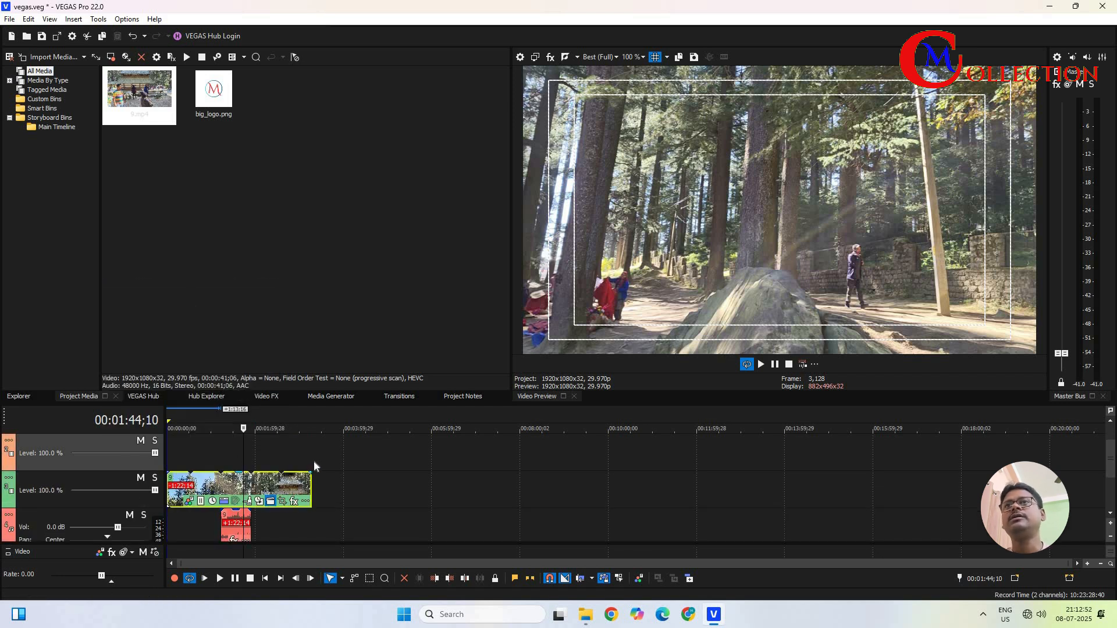
Add the Action Flip preset from Titles & Text at the start of the empty video track
left_click(336, 396)
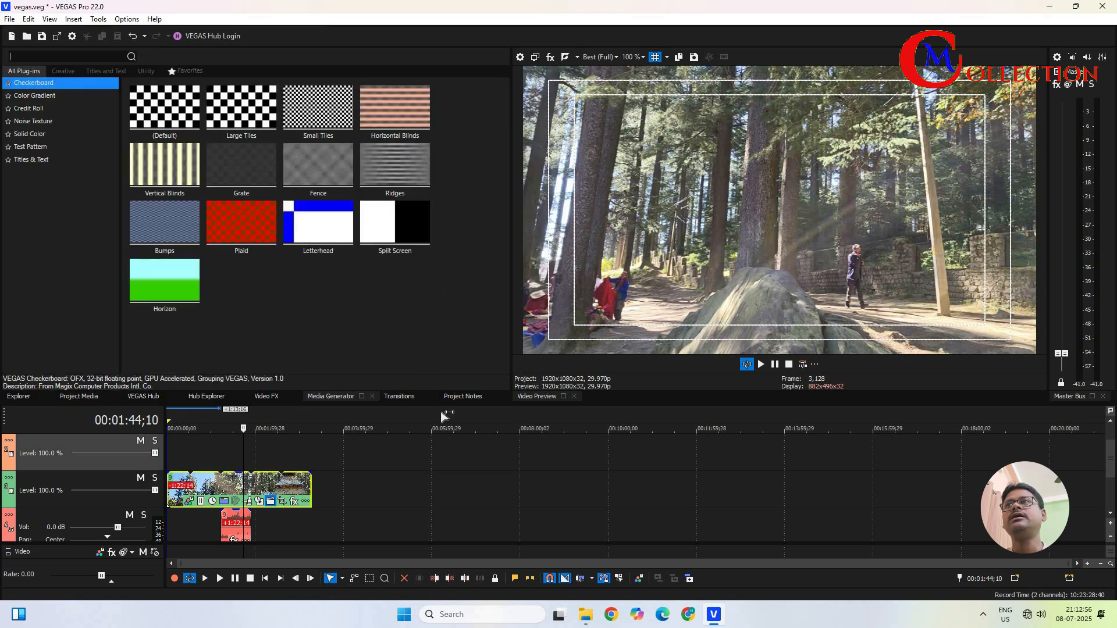
left_click(27, 159)
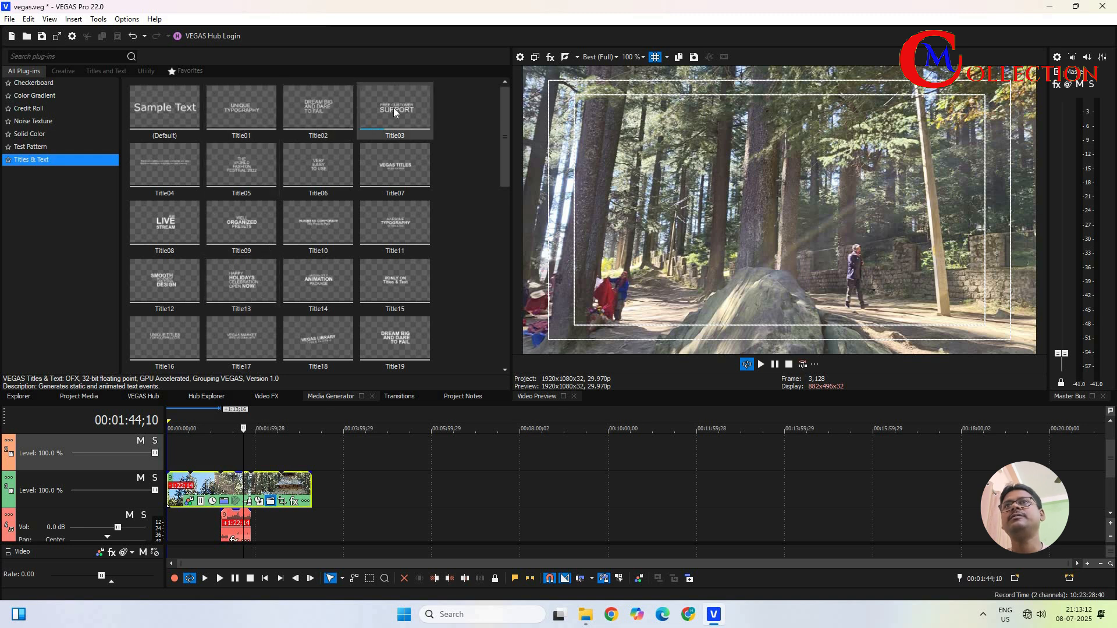
scroll(269, 311, "down", 3)
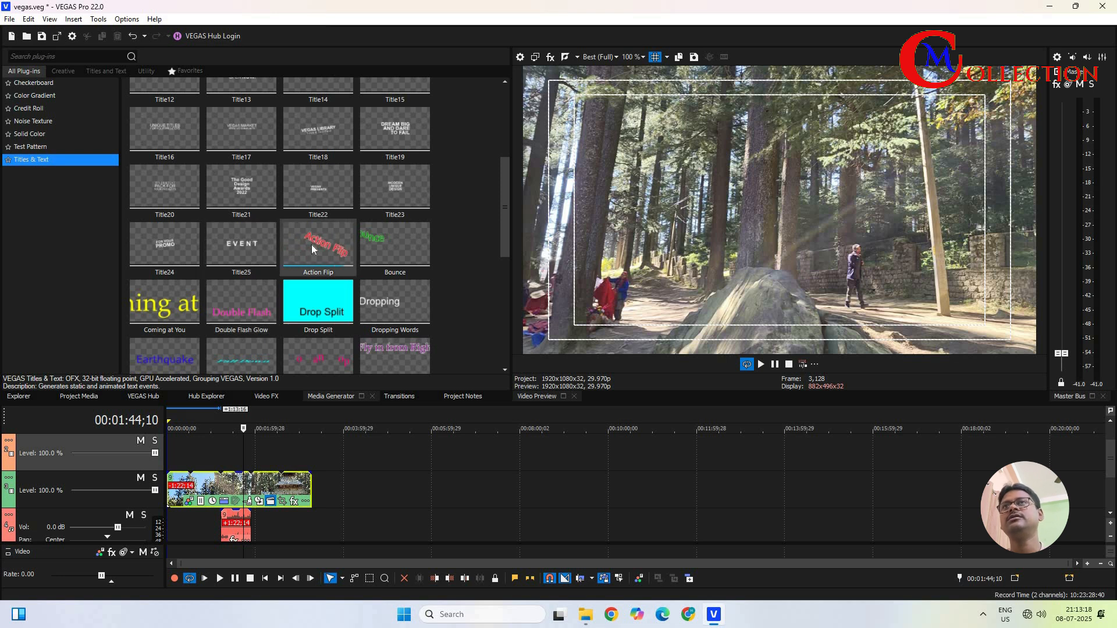
left_click_drag(316, 235, 178, 451)
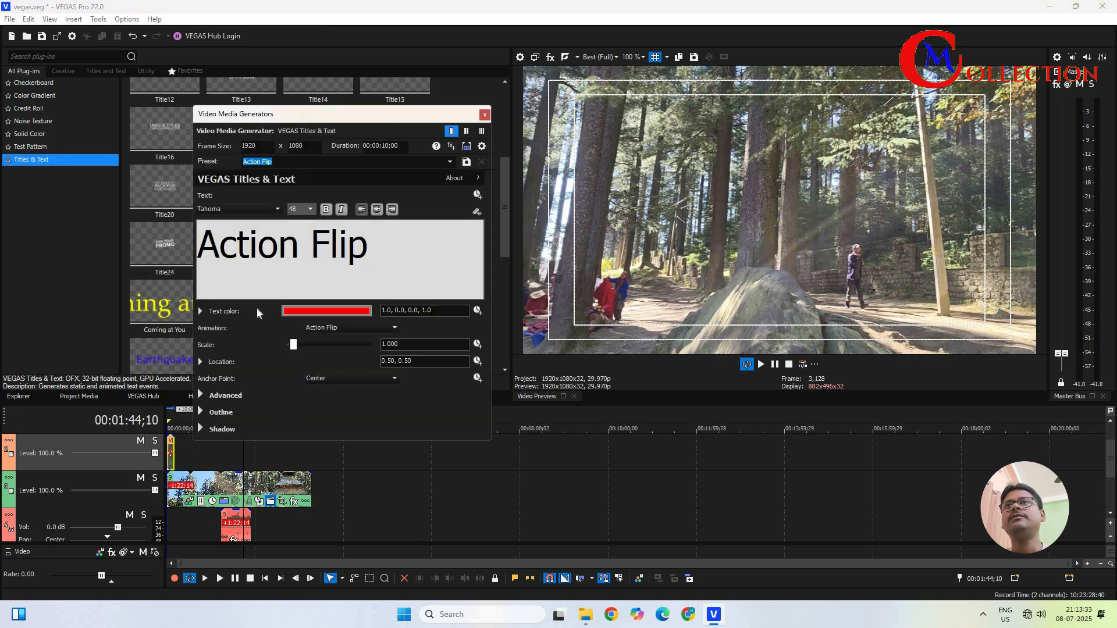
Center the title text and replace it with "Welcome"
triple_click(275, 251)
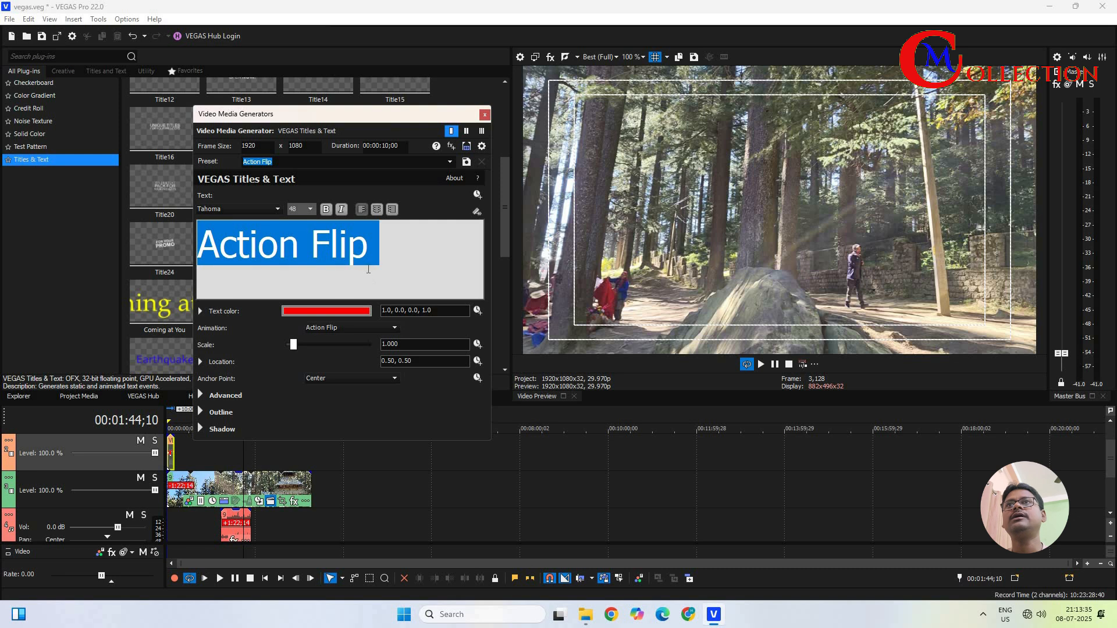
left_click(377, 209)
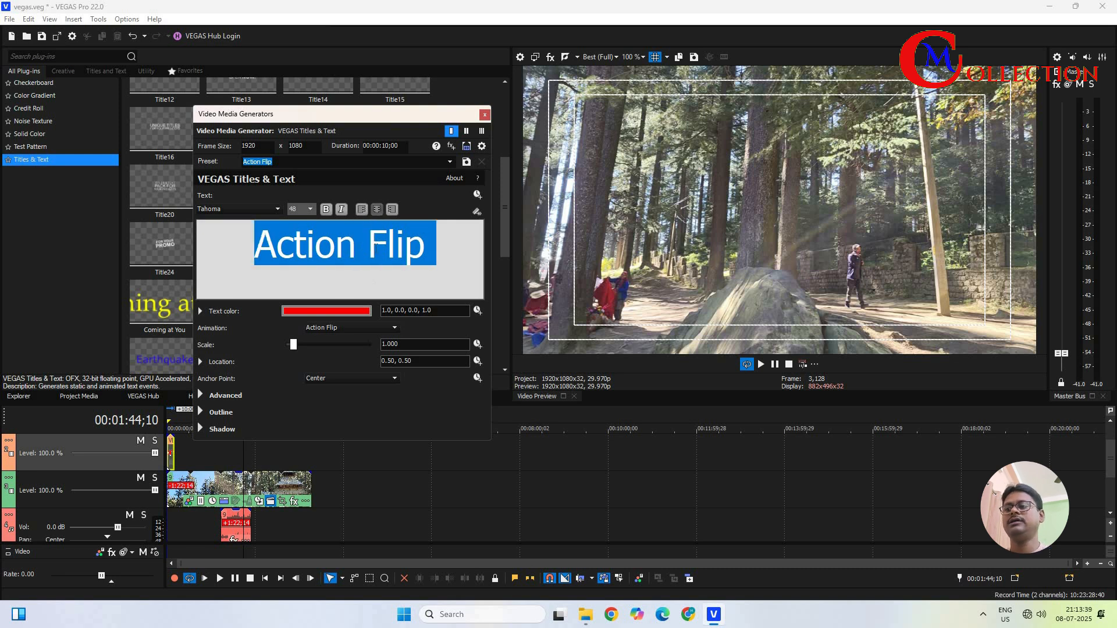
type("Wel")
key("BackSpace")
key("BackSpace")
key("BackSpace")
type("Welcome")
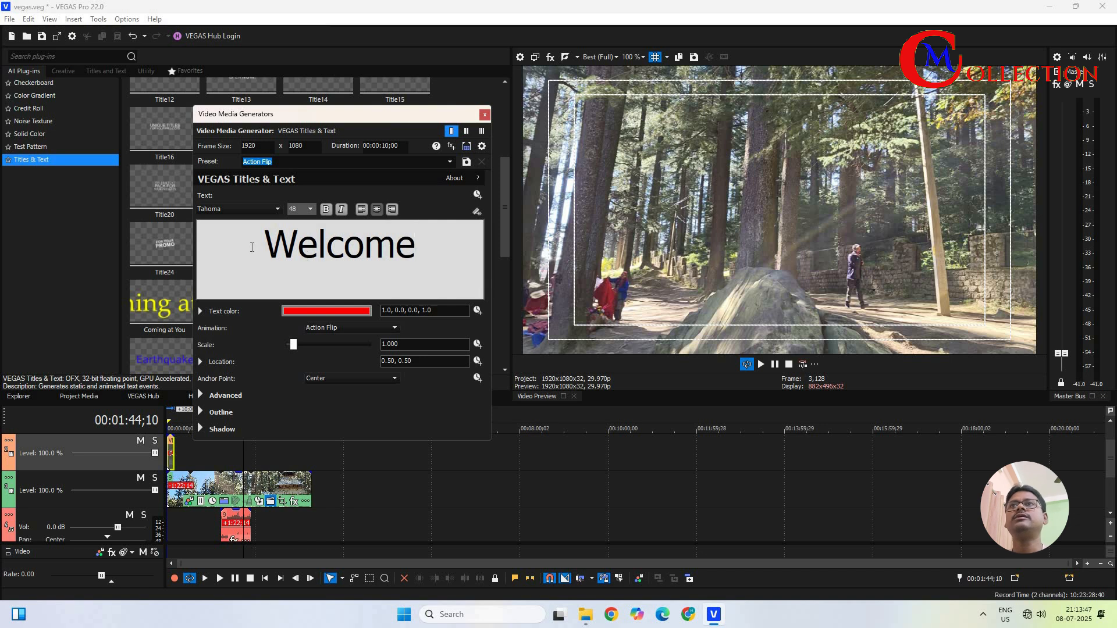
Set the font size of the Welcome text to 18
left_click_drag(252, 247, 356, 276)
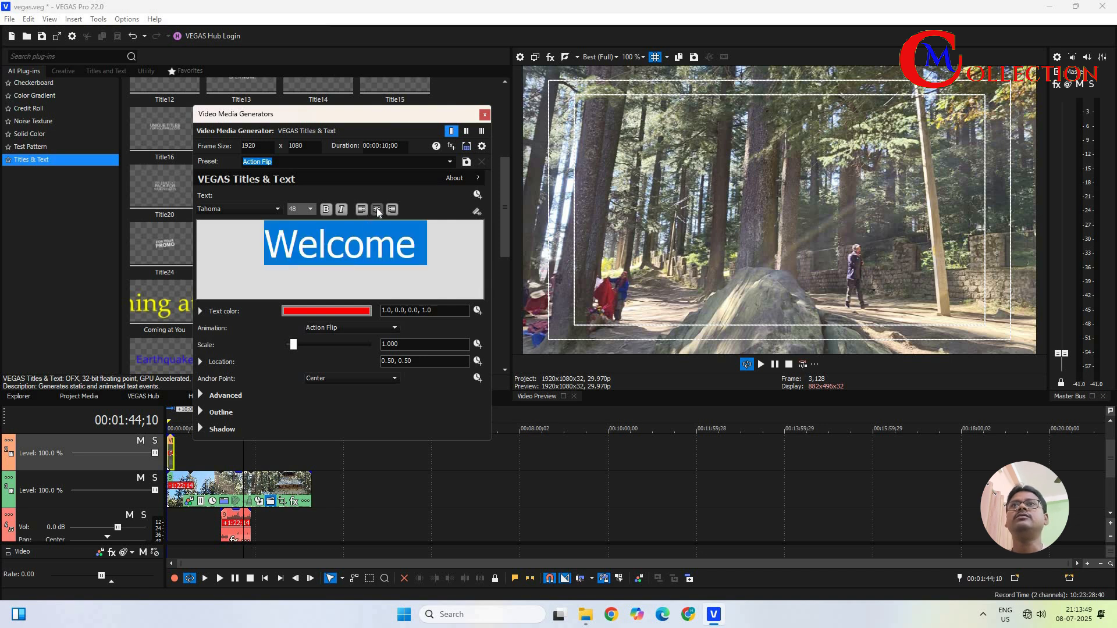
left_click(310, 209)
left_click(307, 257)
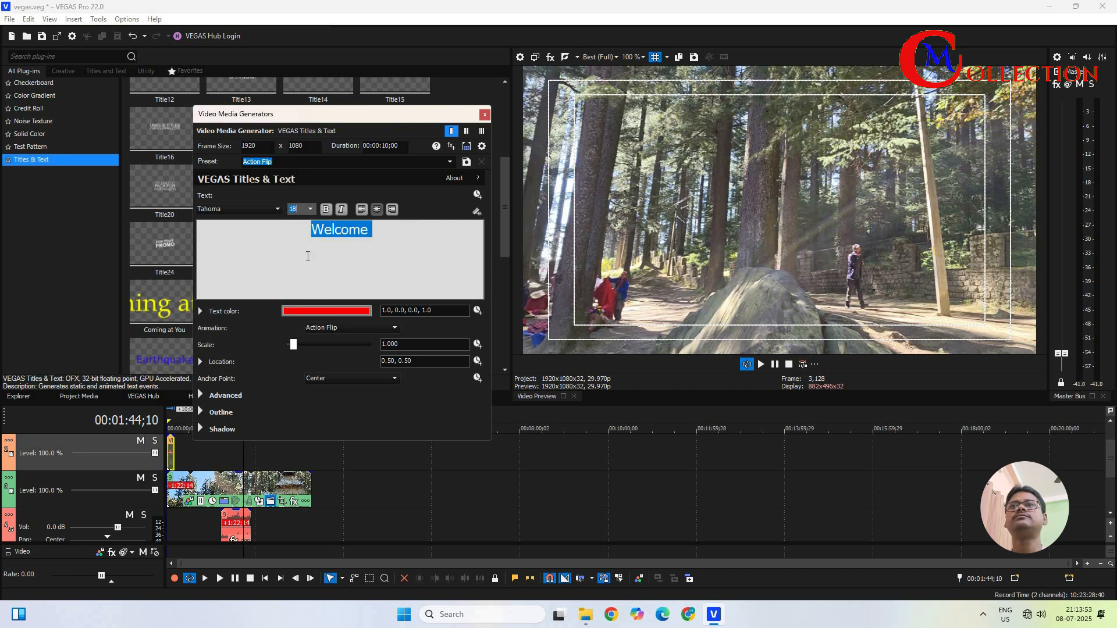
Lengthen the title event to about 50 seconds and preview the animated title at 00:00:12;19
left_click(172, 450)
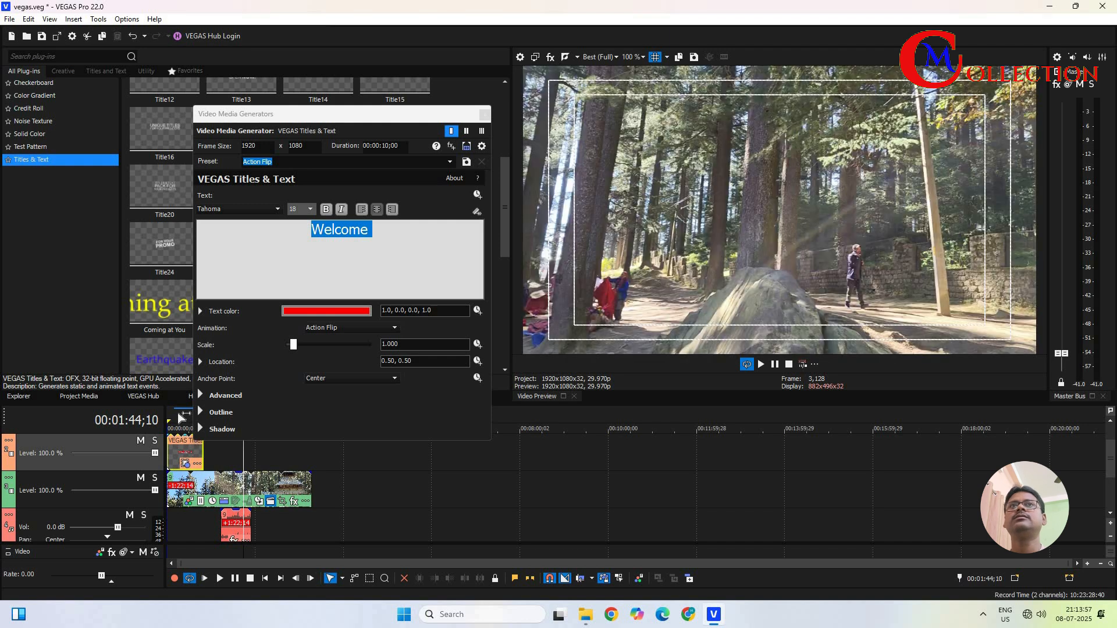
left_click(178, 417)
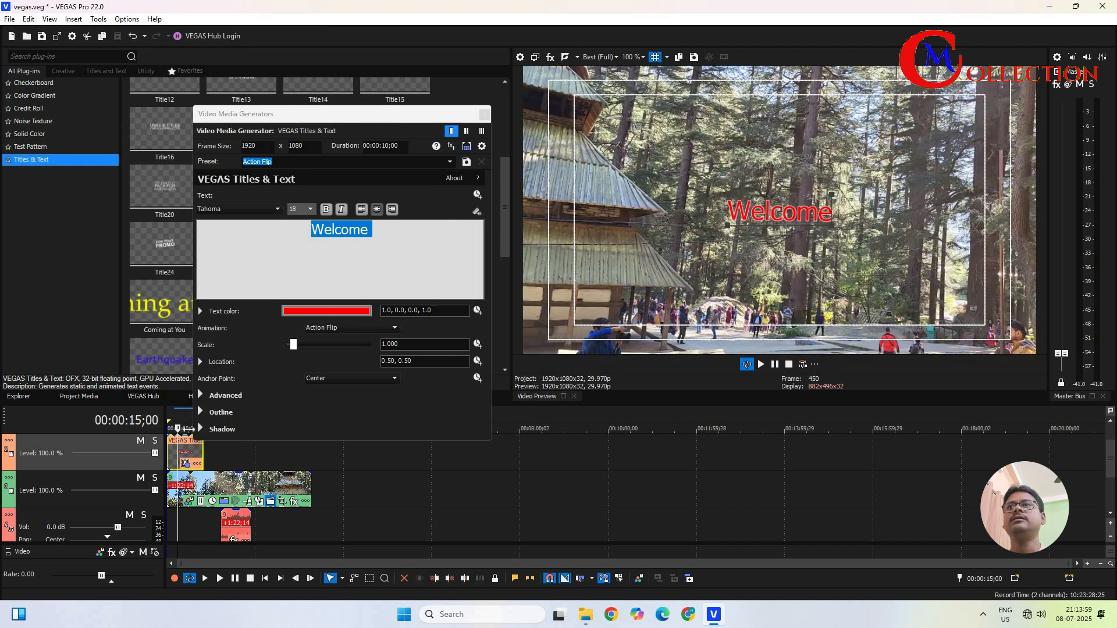
left_click_drag(178, 428, 174, 438)
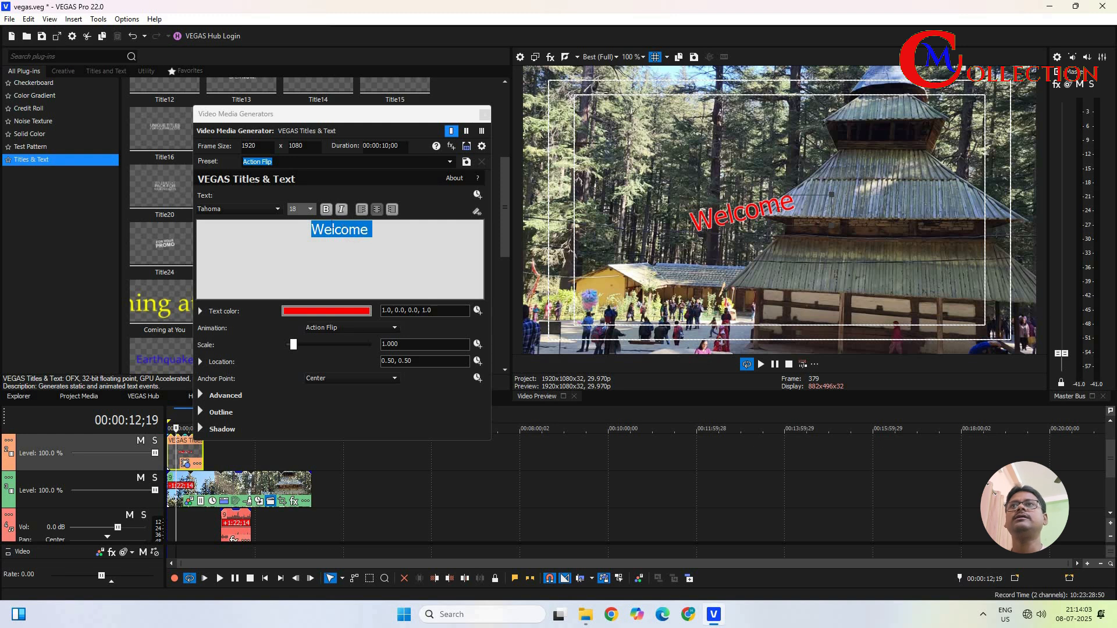
Change the Welcome text's font to Impact and its size to 24
left_click(277, 209)
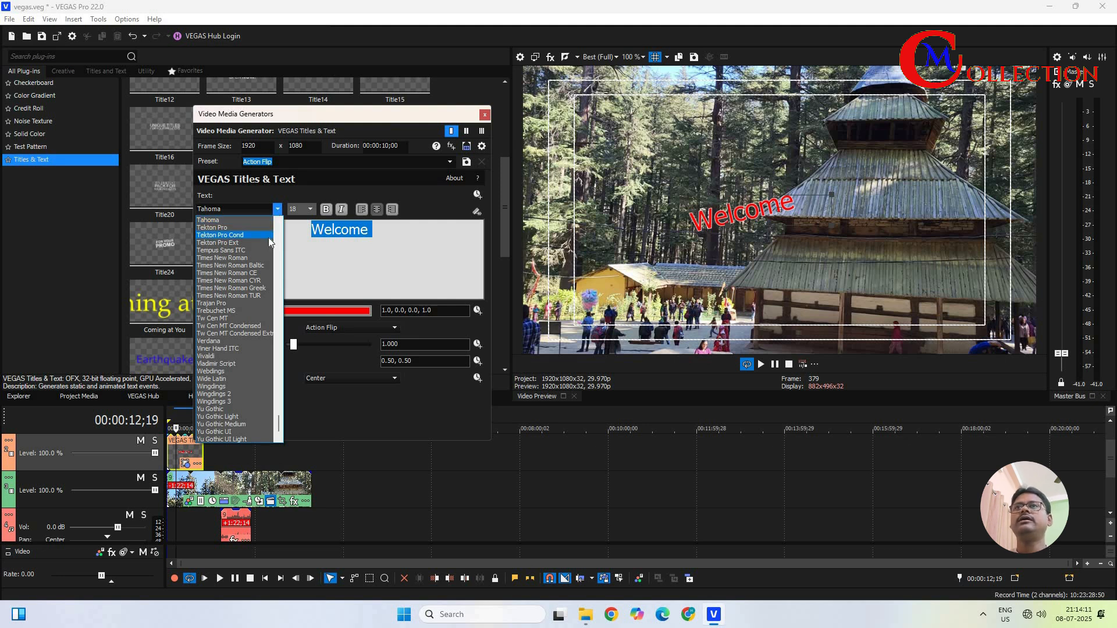
key("i")
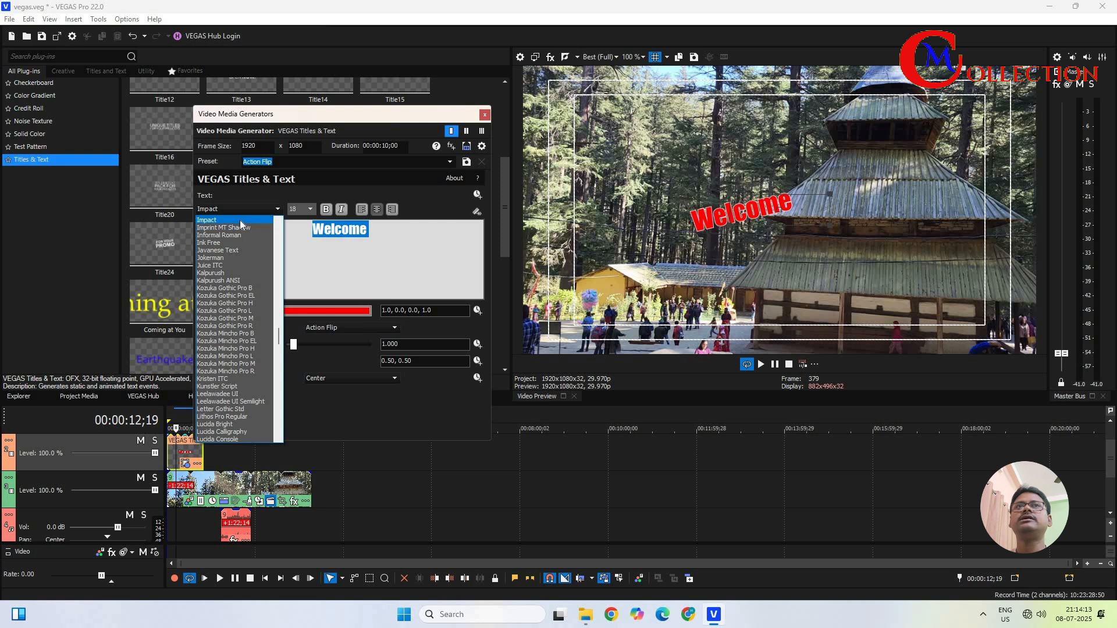
left_click(240, 220)
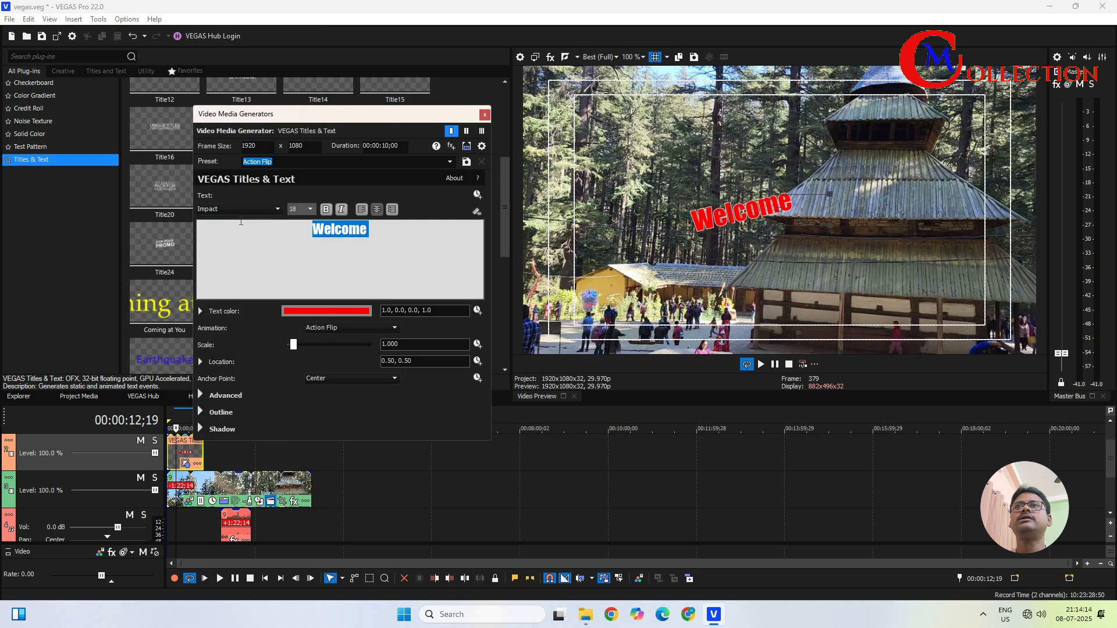
left_click(311, 210)
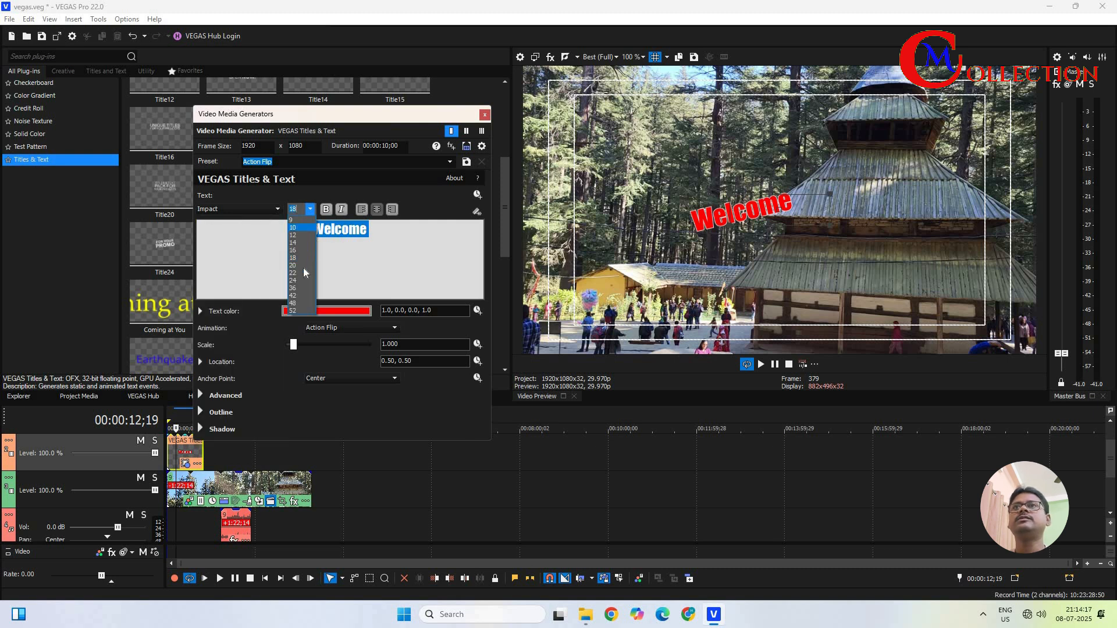
left_click(301, 272)
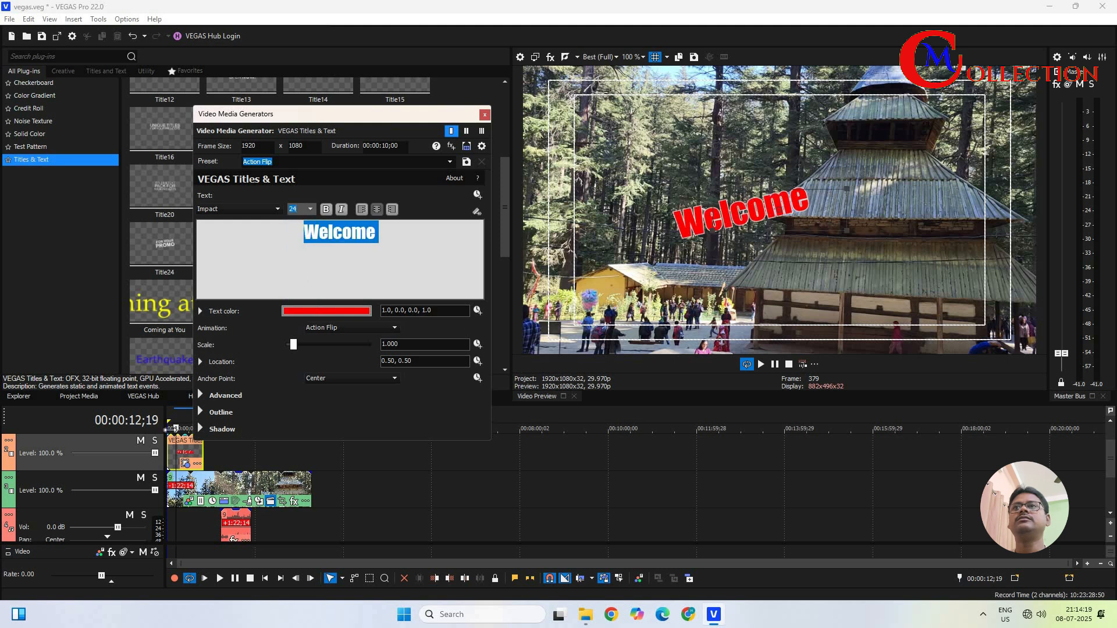
left_click(181, 418)
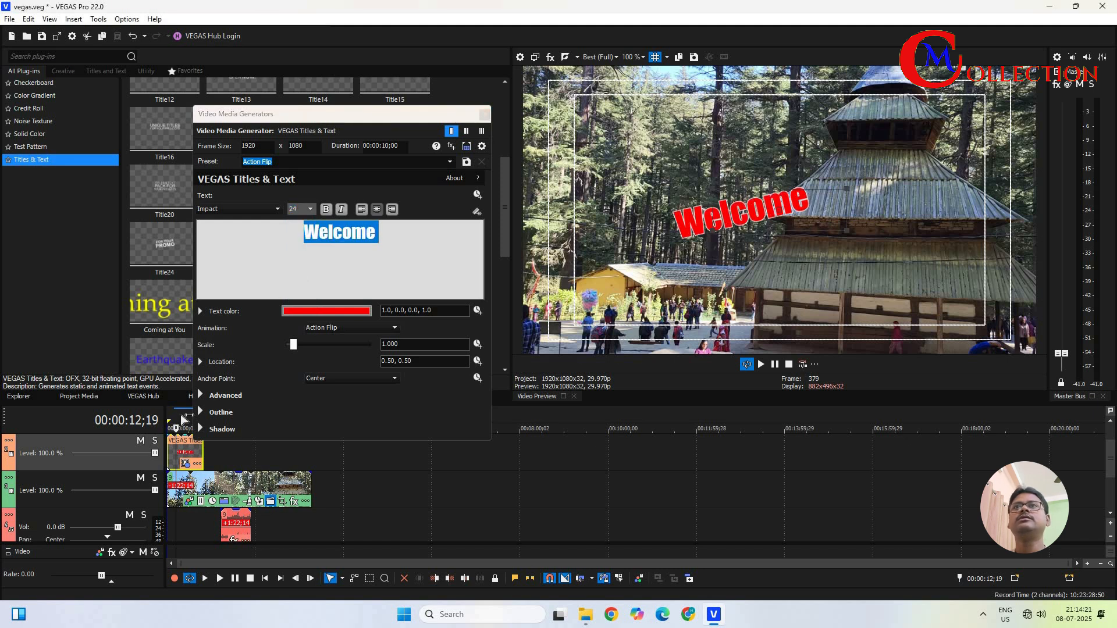
Change the Welcome text color to magenta (1.0, 0.0, 0.97, 1.0)
left_click(353, 315)
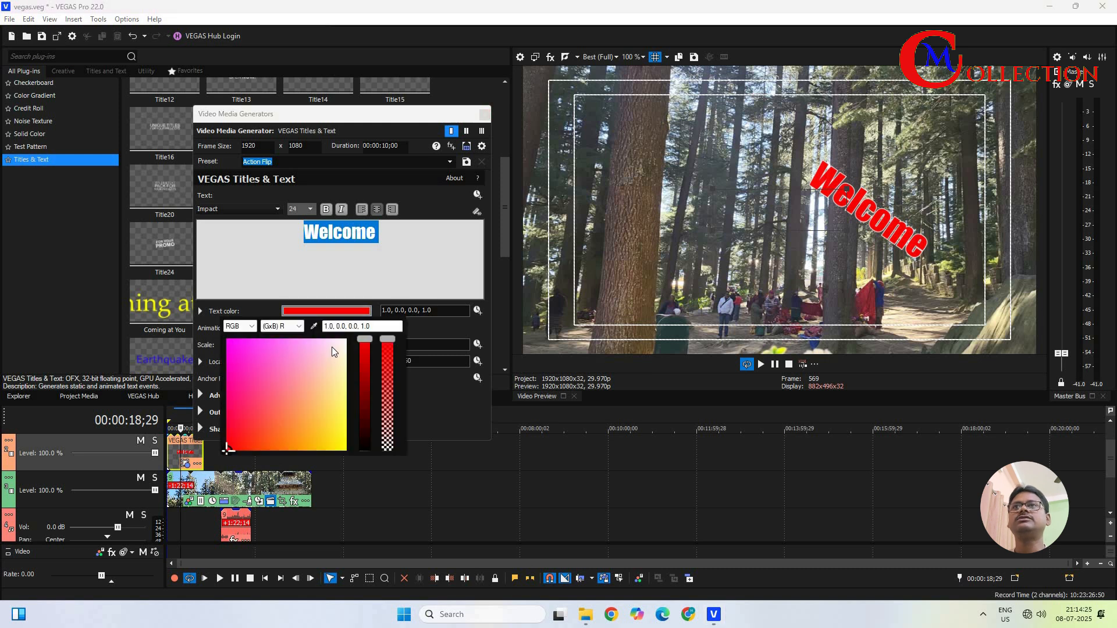
left_click(227, 345)
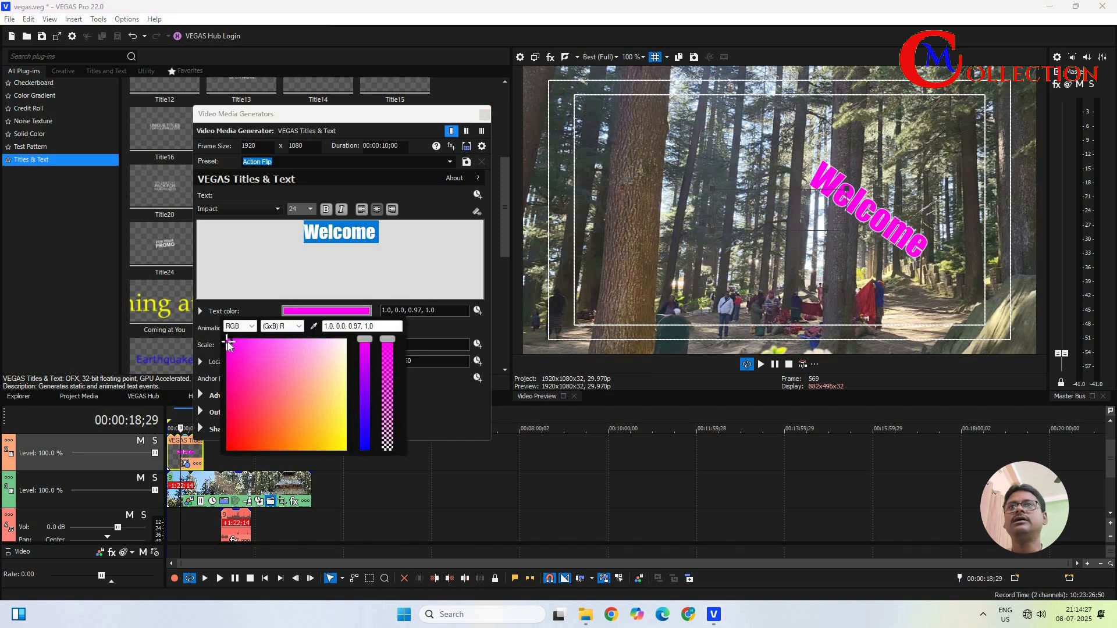
left_click(441, 323)
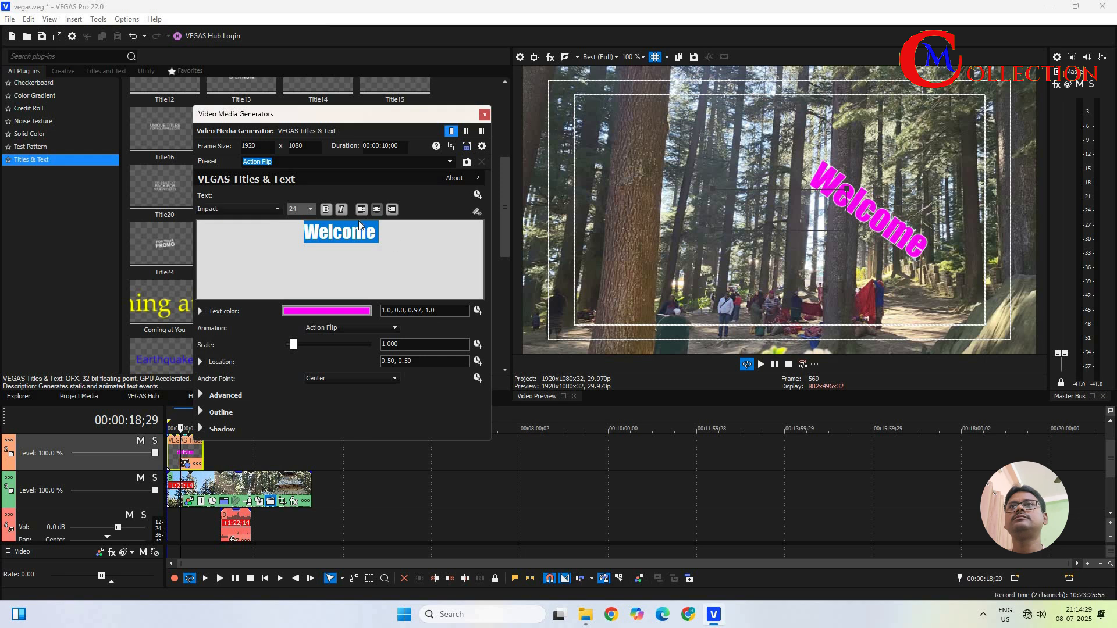
Set the Welcome title's animation to Fly in and preview it from the start of the timeline up to about 00:00:12;08
left_click(330, 330)
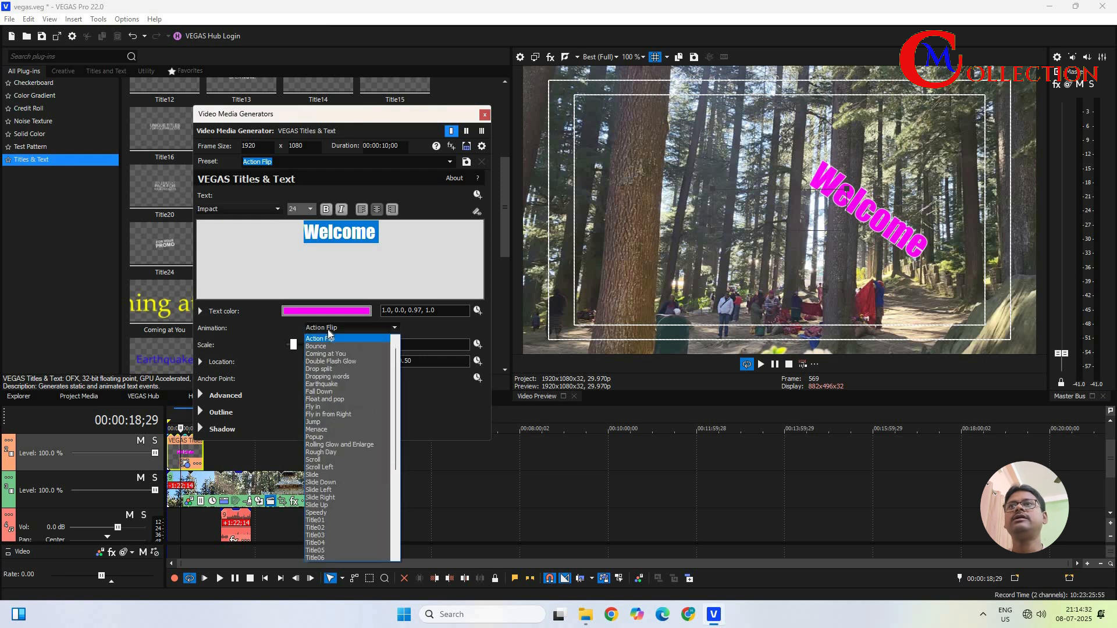
left_click(340, 407)
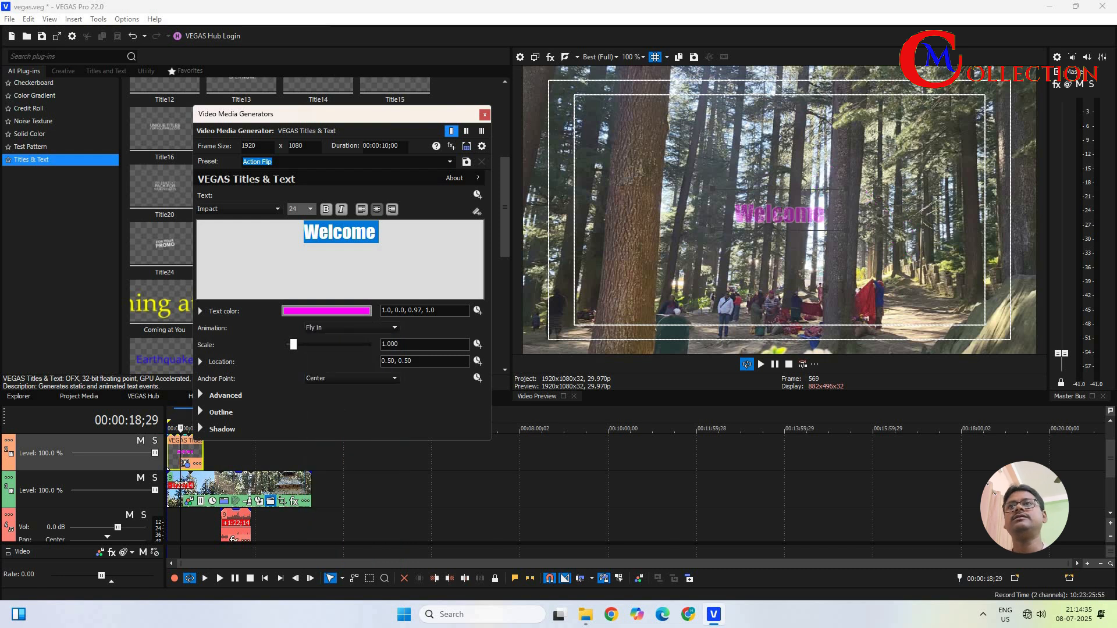
left_click(172, 417)
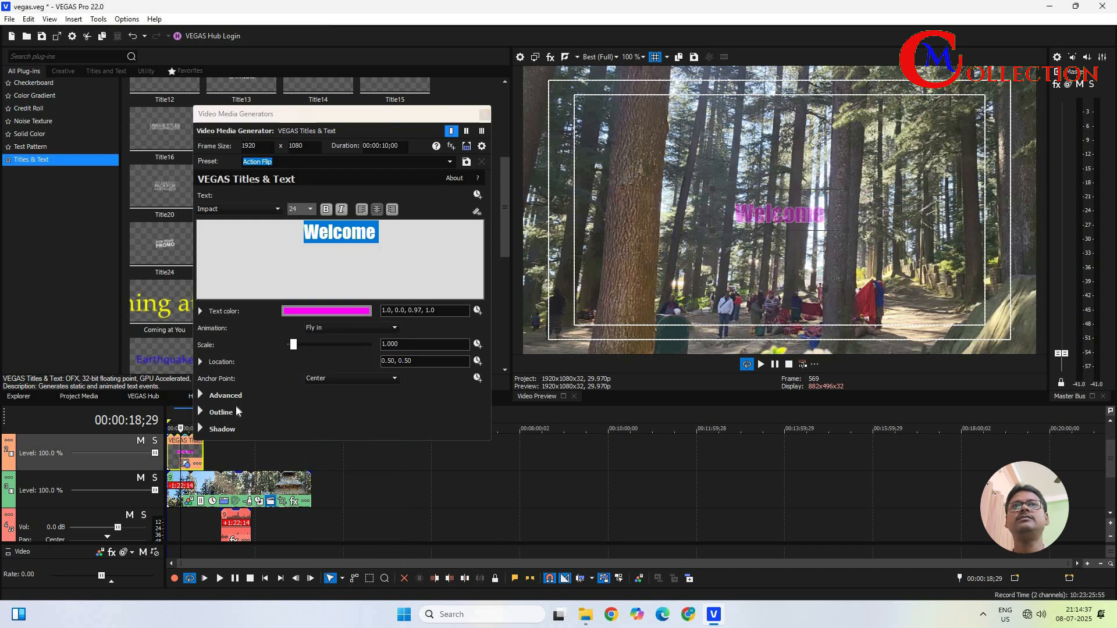
left_click(774, 365)
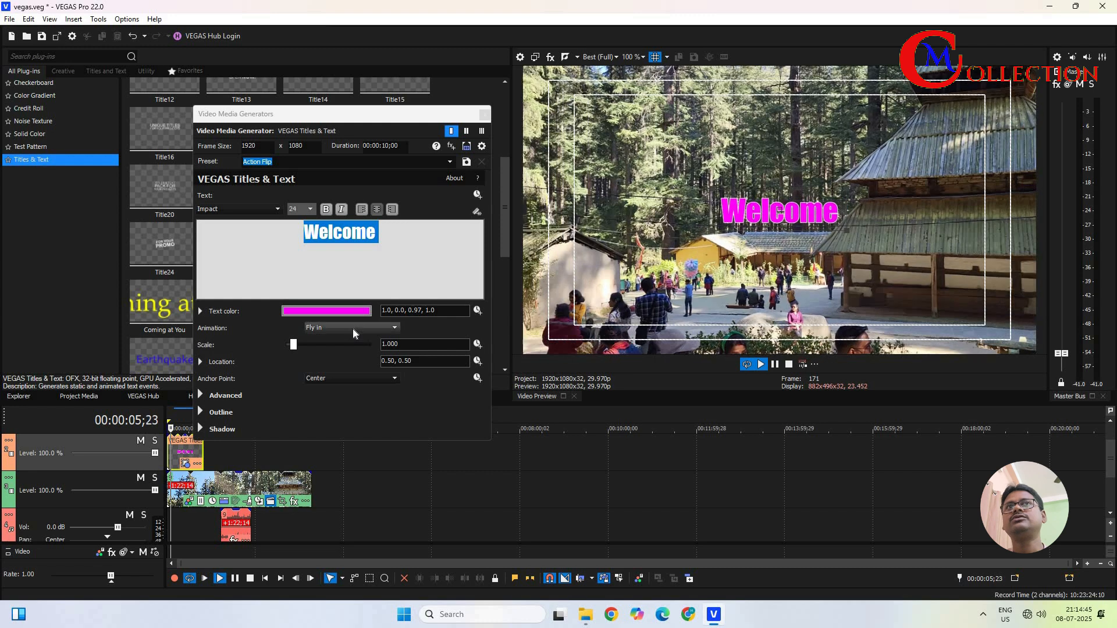
left_click(352, 328)
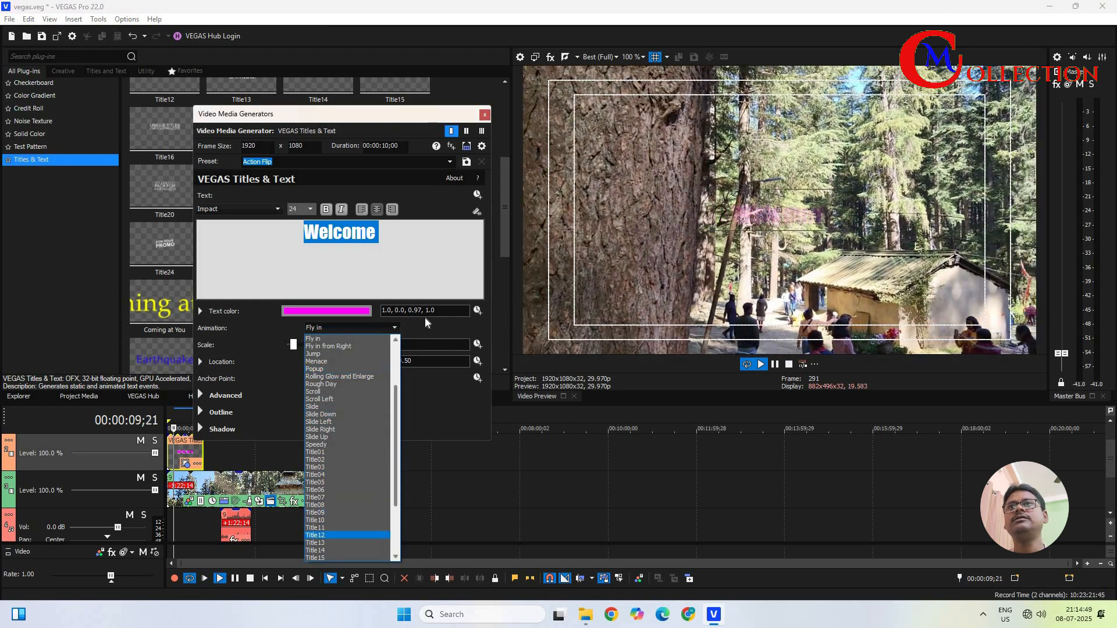
left_click(799, 364)
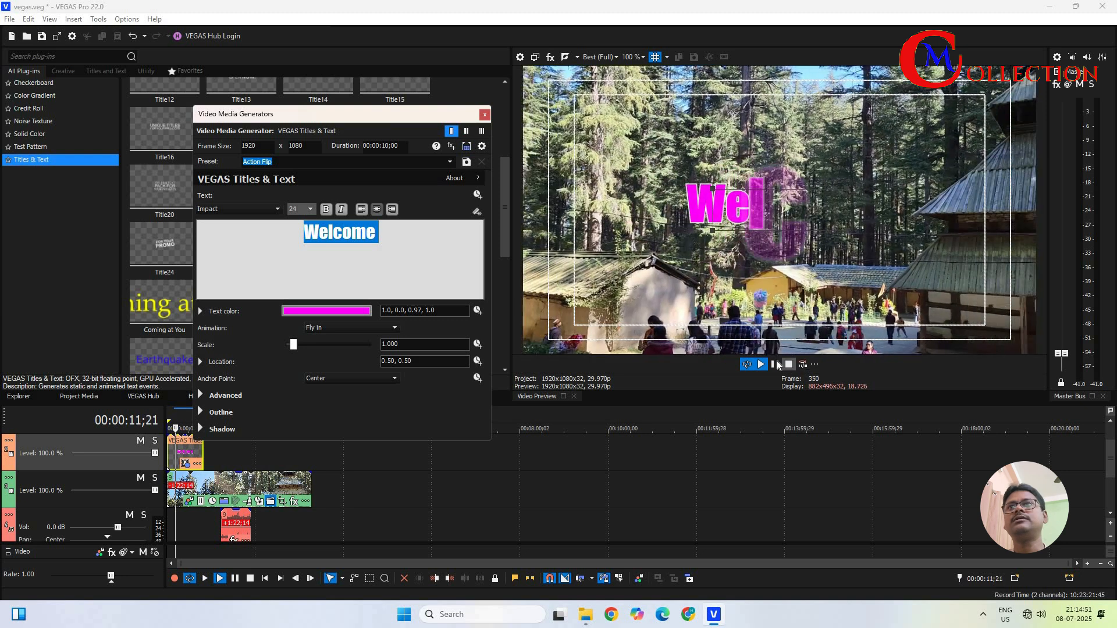
key("space")
left_click(215, 362)
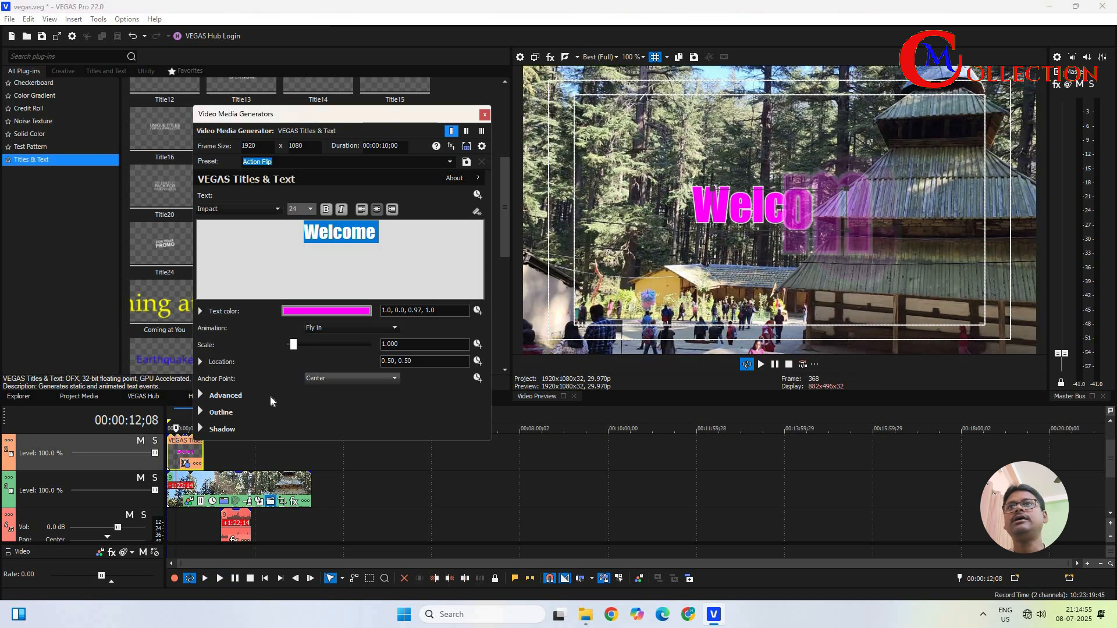
Set the title's background color to blue with zero opacity (0.0, 0.03, 0.93, 0.0) in the advanced settings
left_click(201, 396)
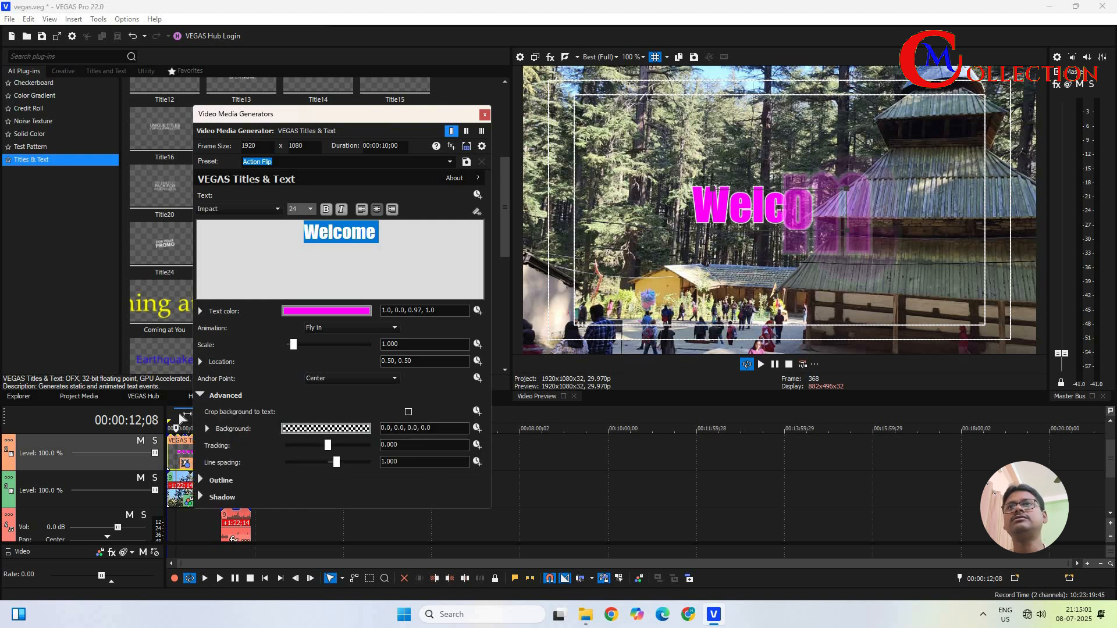
left_click(313, 429)
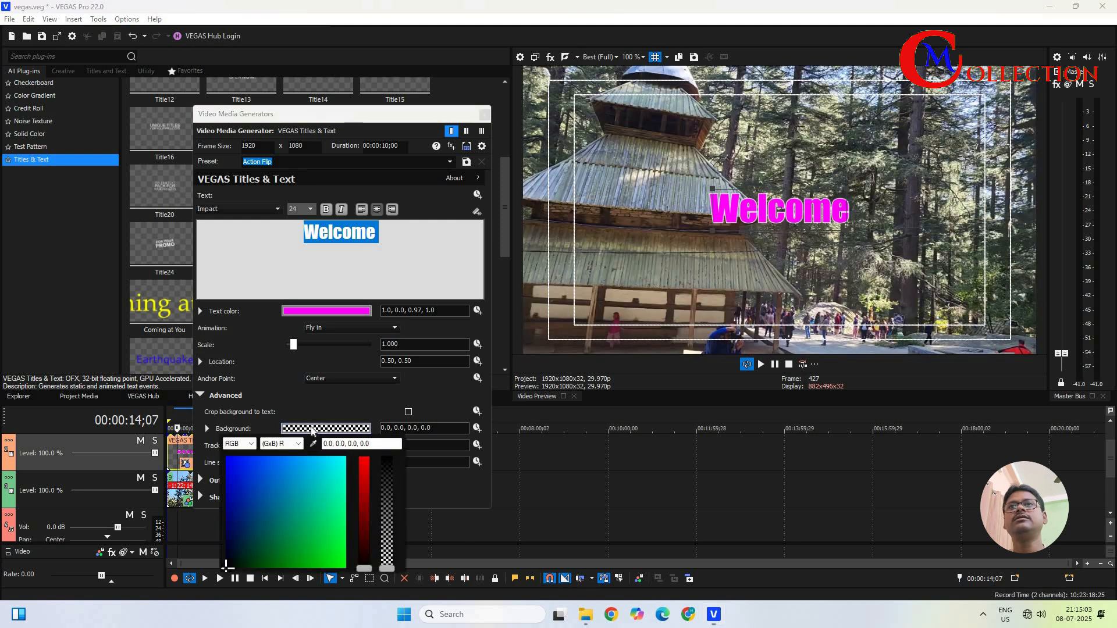
left_click(338, 564)
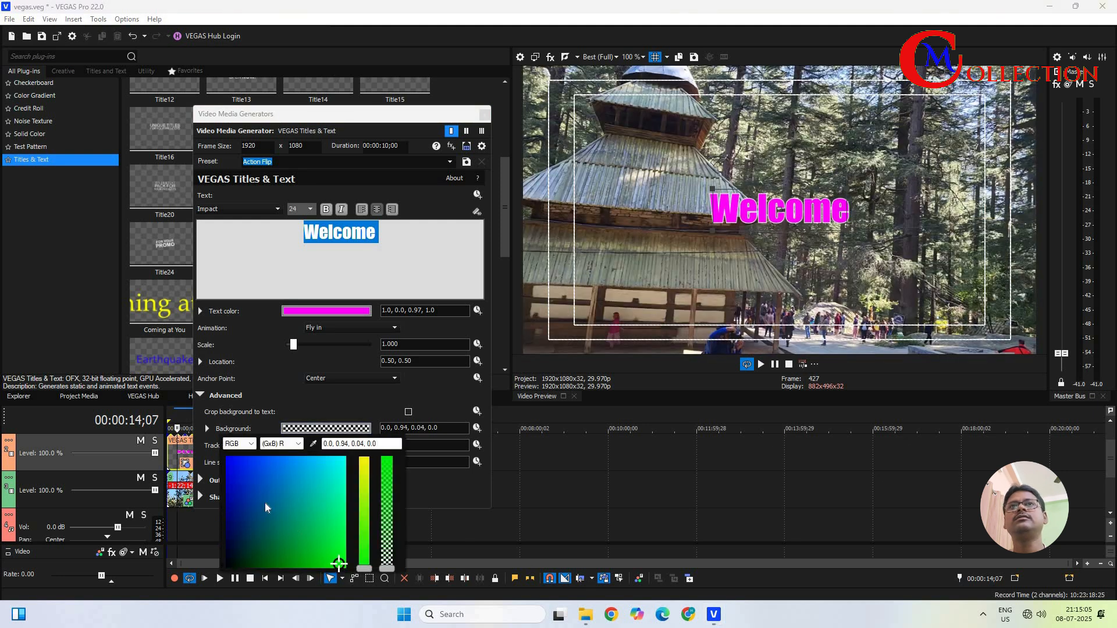
left_click(230, 462)
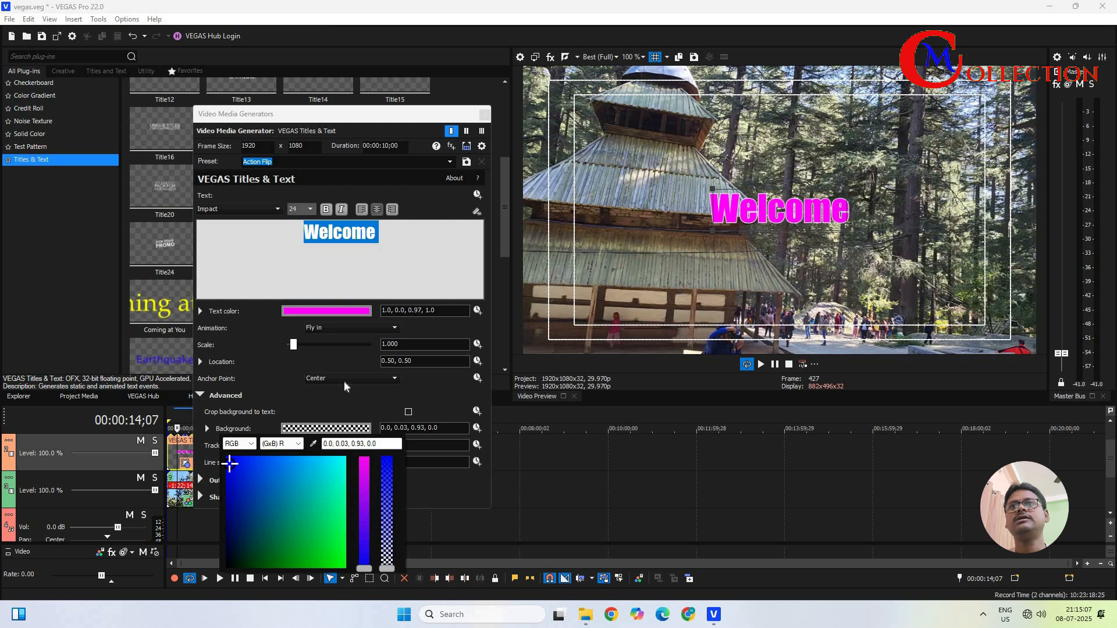
left_click(353, 406)
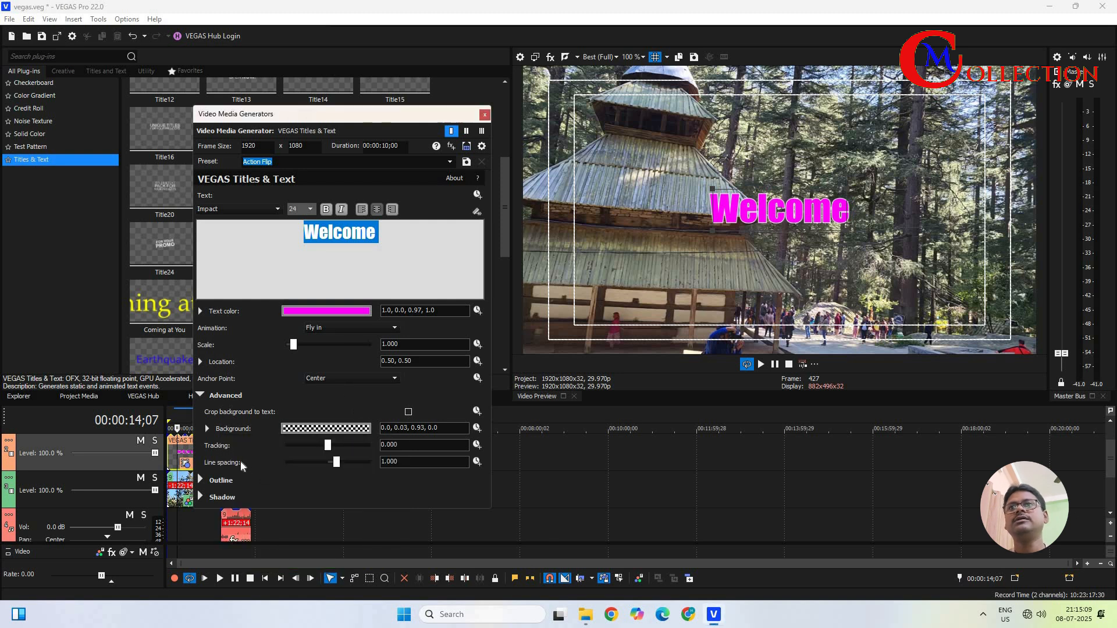
Reduce the title's line spacing to 0.510 and collapse the advanced settings
mouse_move(336, 463)
left_mouse_down()
mouse_move(348, 463)
mouse_move(331, 463)
left_mouse_up()
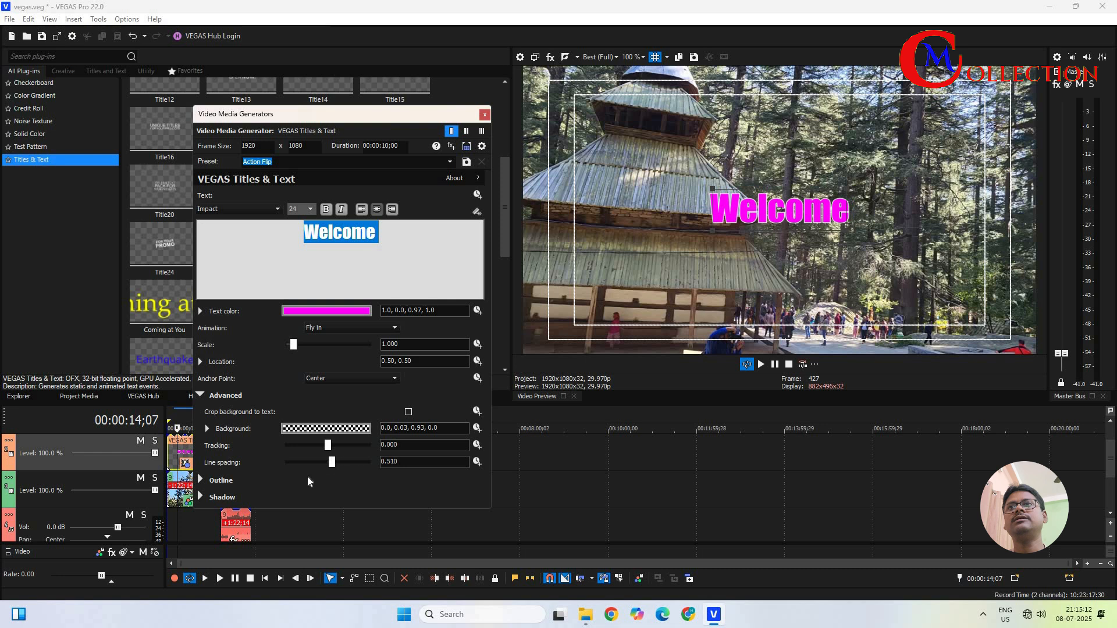
left_click(208, 428)
left_click(207, 429)
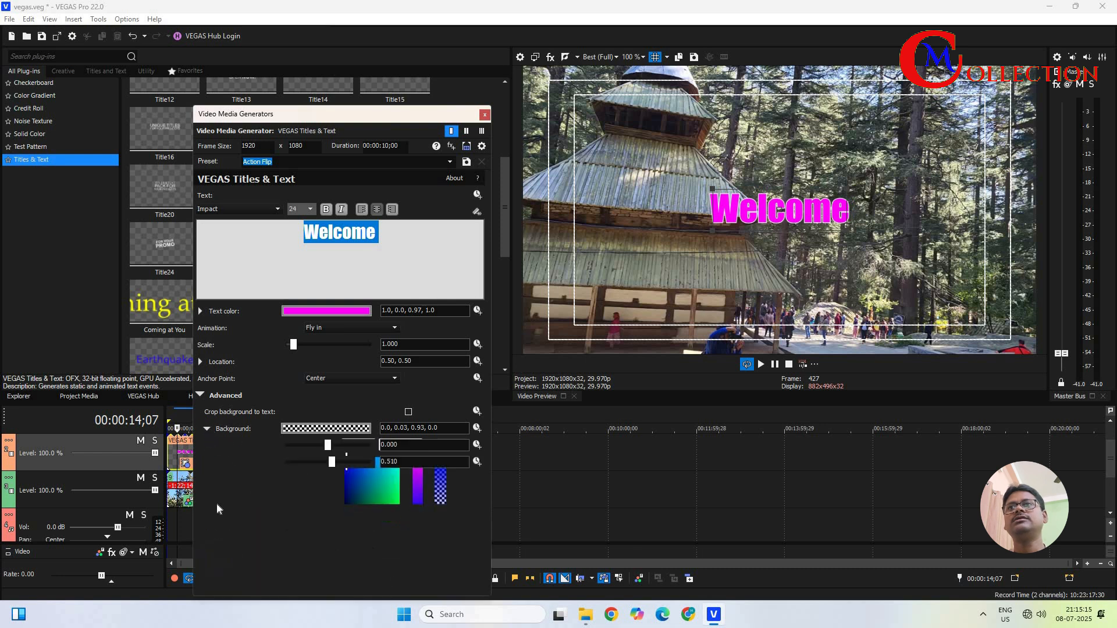
left_click(200, 395)
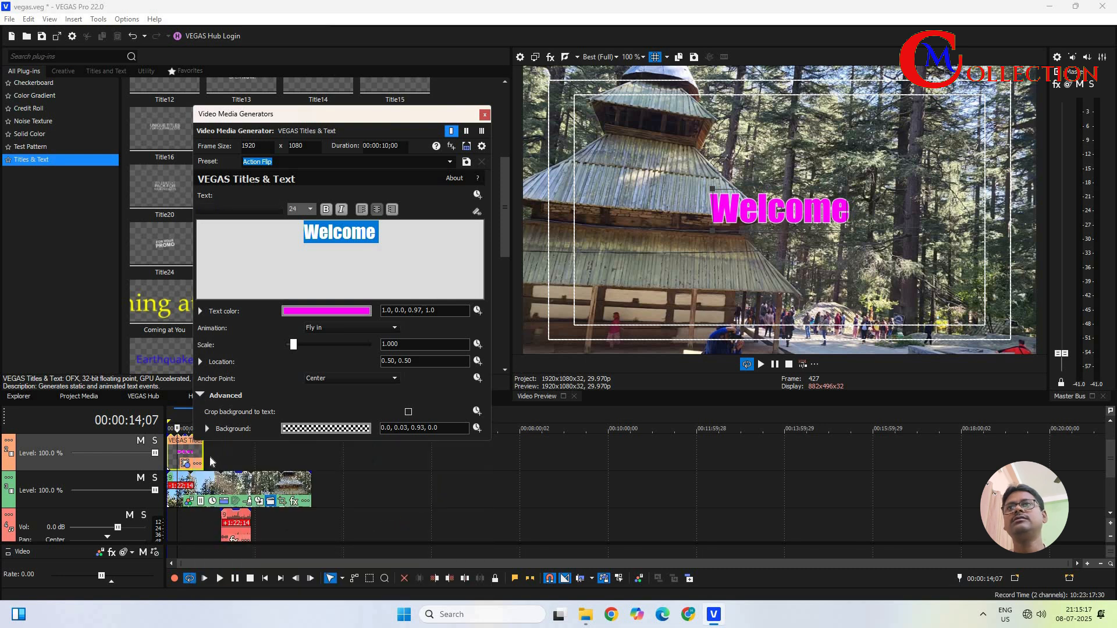
Give the Welcome text an outline width of 8.299 and a green outline color (0.01, 0.94, 0.09, 1.0)
left_click(201, 412)
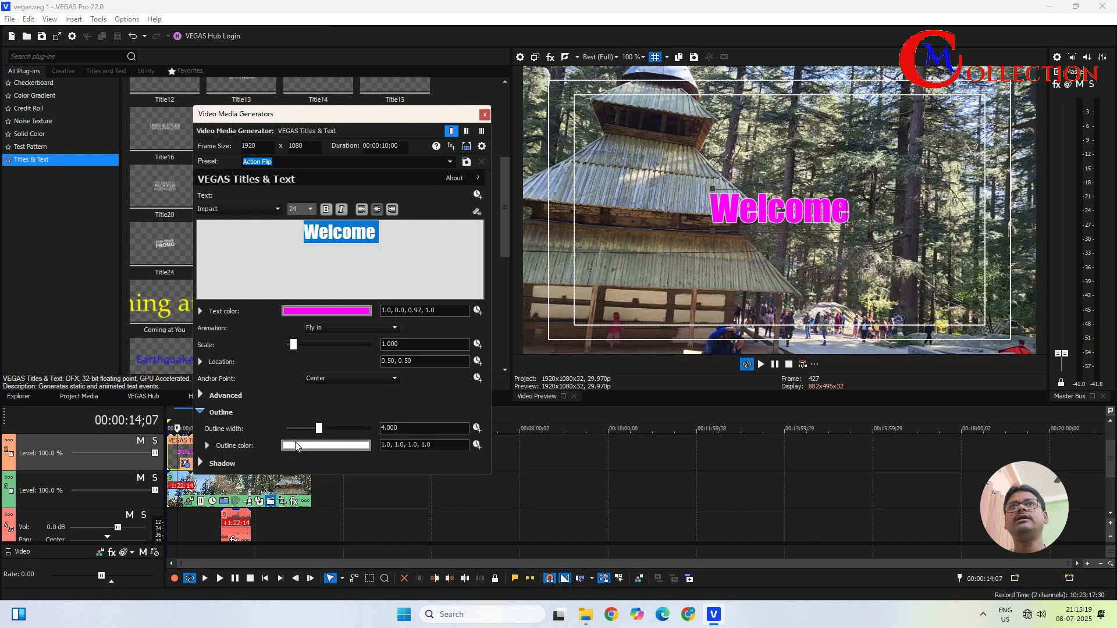
left_click_drag(321, 430, 357, 430)
left_click(348, 447)
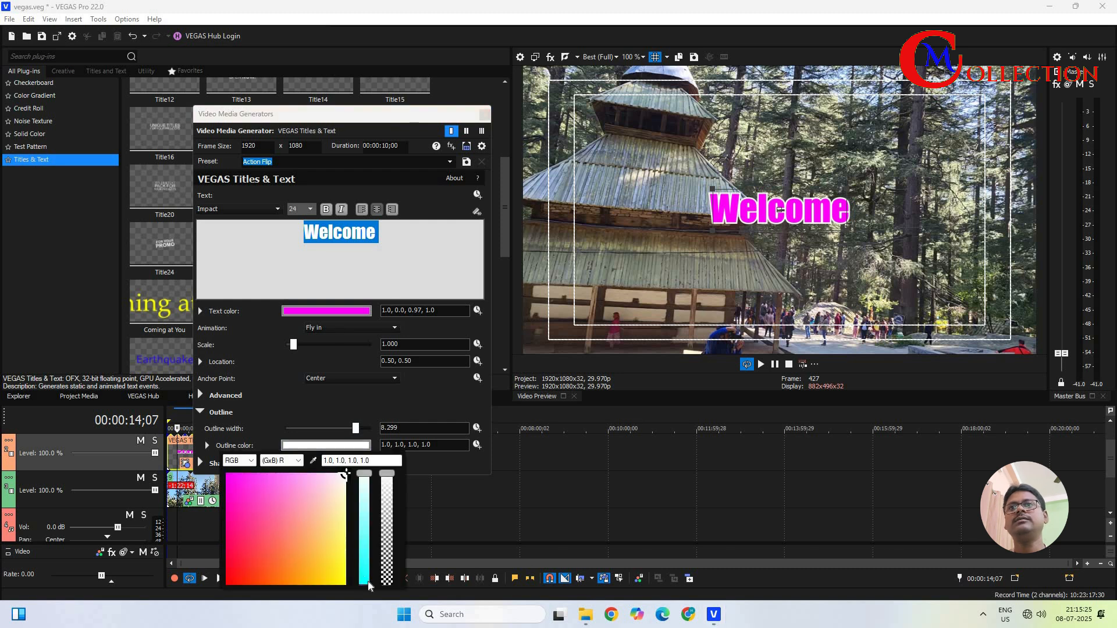
left_click(365, 585)
left_click(232, 482)
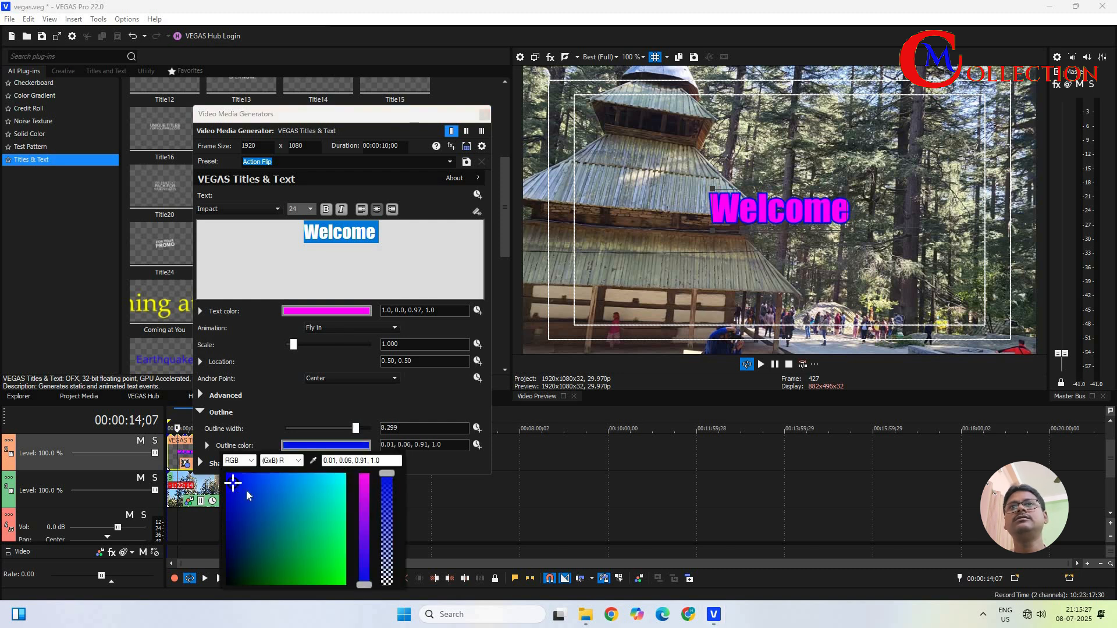
left_click(340, 576)
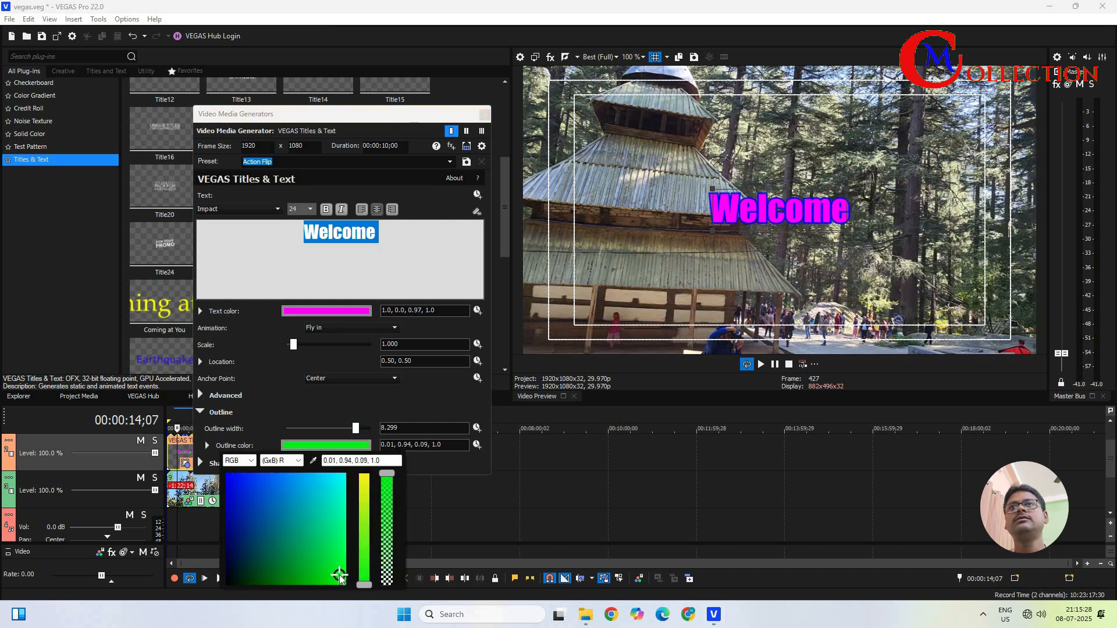
left_click(380, 382)
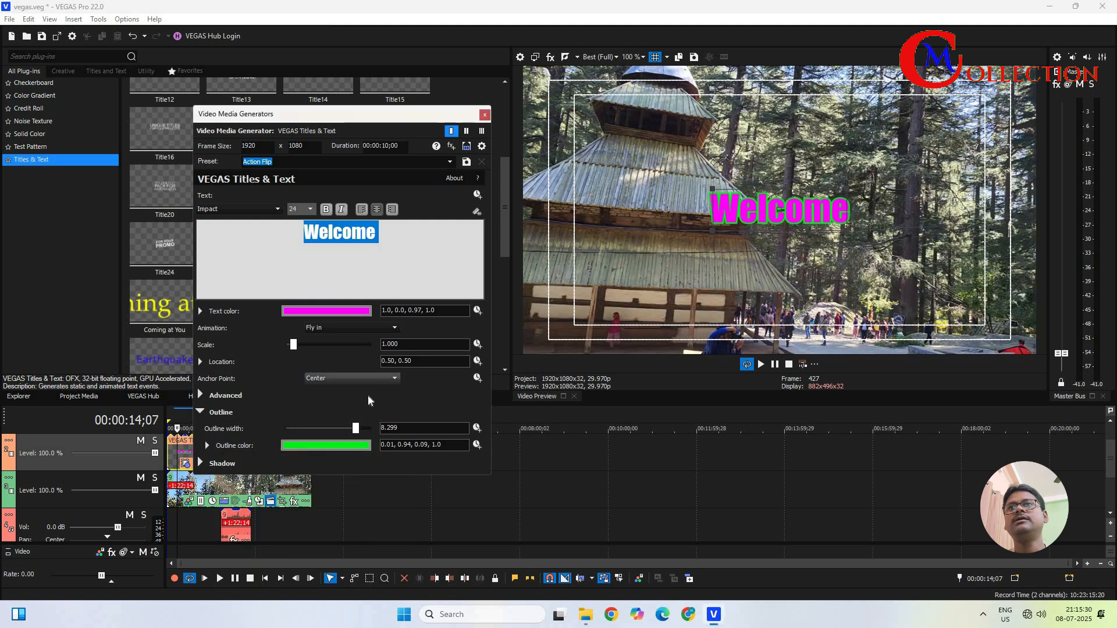
left_click(199, 412)
Set the title's shadow color to near-black (0.06, 0.0, 0.04, 1.0)
left_click(200, 429)
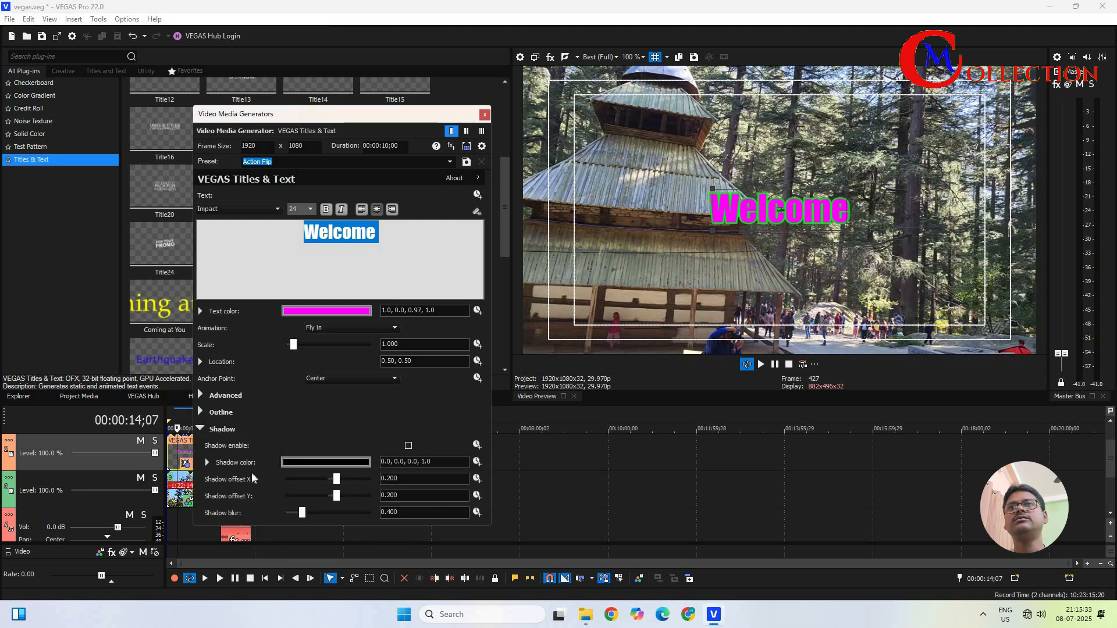
left_click(335, 463)
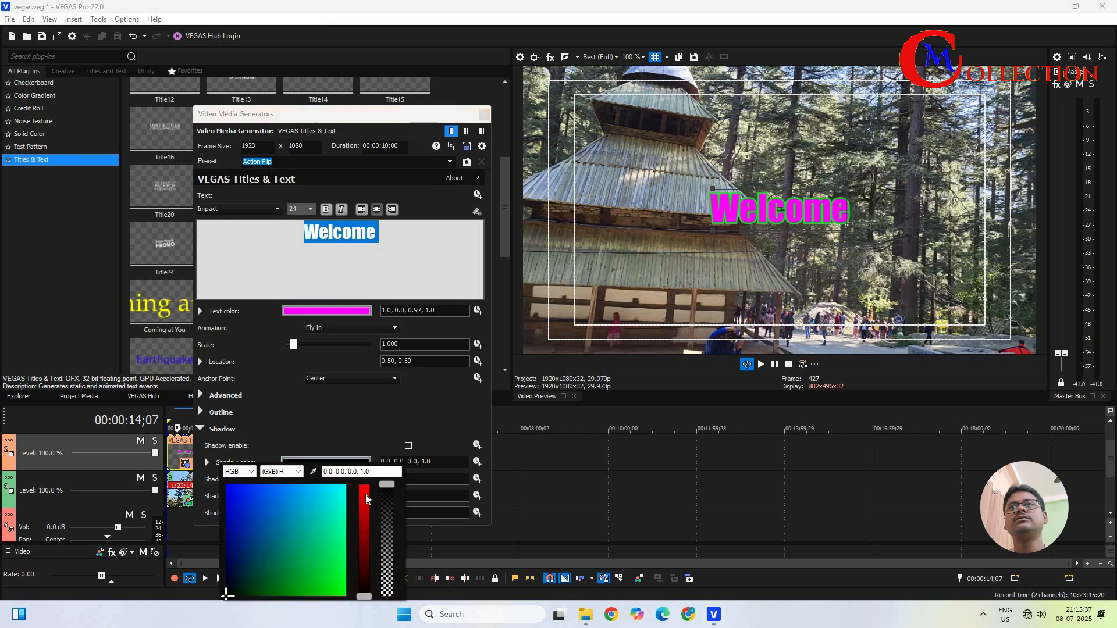
left_click(363, 492)
left_click(233, 490)
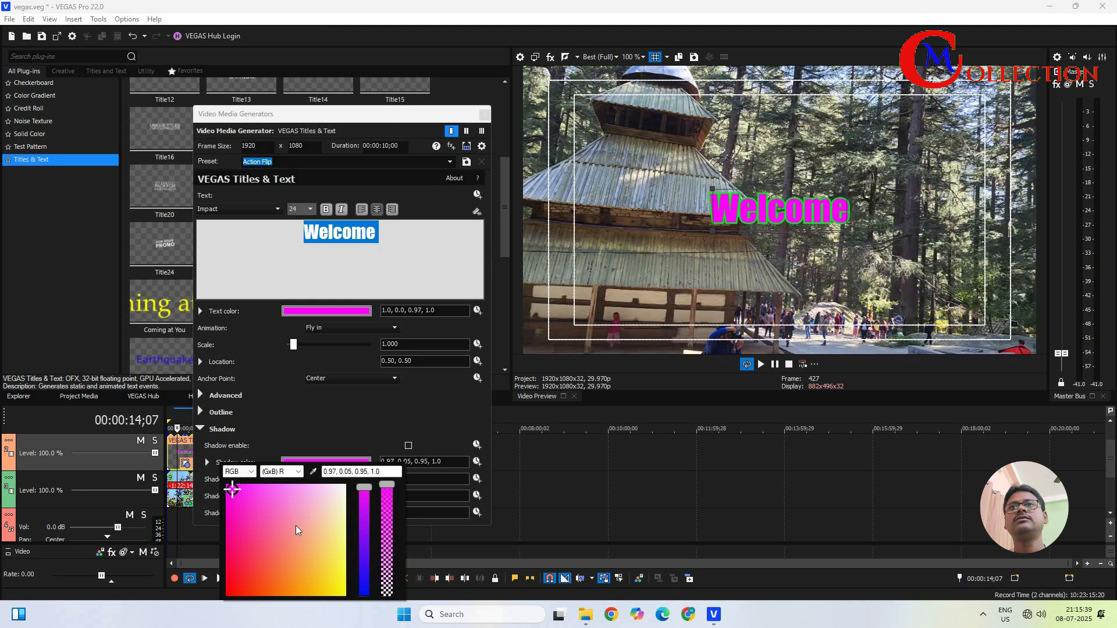
left_click(363, 592)
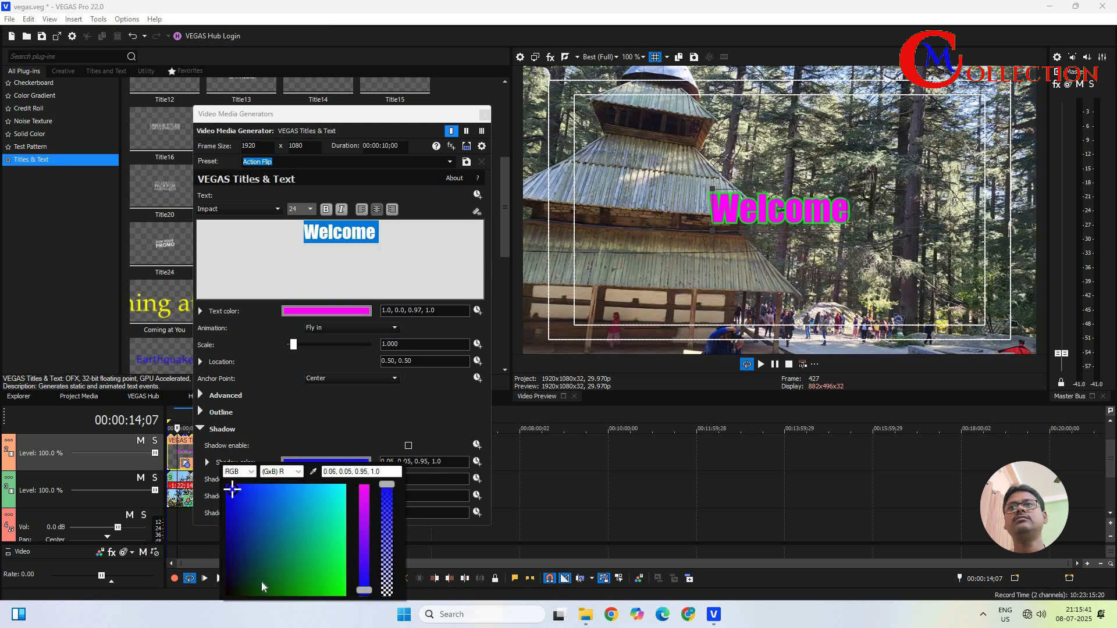
left_click(228, 590)
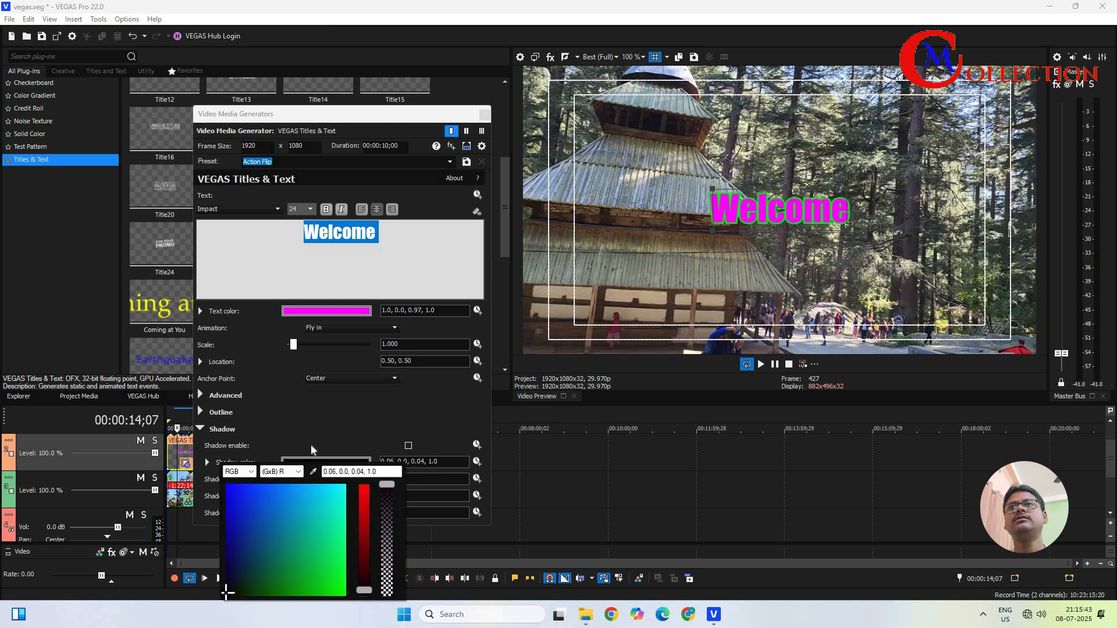
key("Escape")
Set the title's shadow offset X to -0.088 and close the title settings
mouse_move(337, 478)
left_mouse_down()
mouse_move(353, 494)
mouse_move(310, 494)
mouse_move(326, 493)
left_mouse_up()
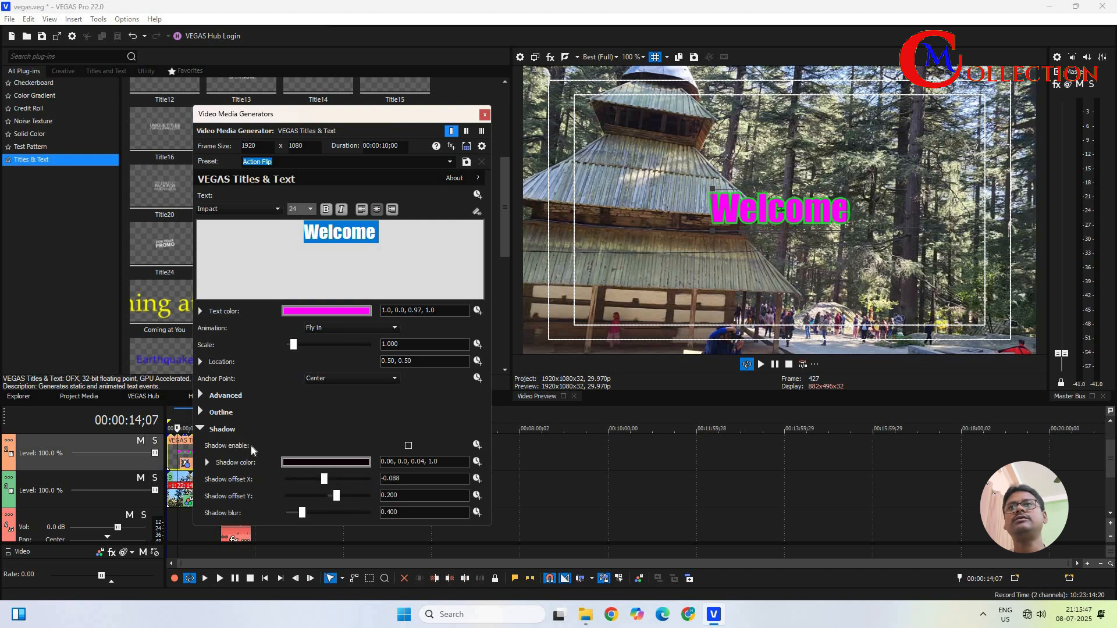
left_click(201, 429)
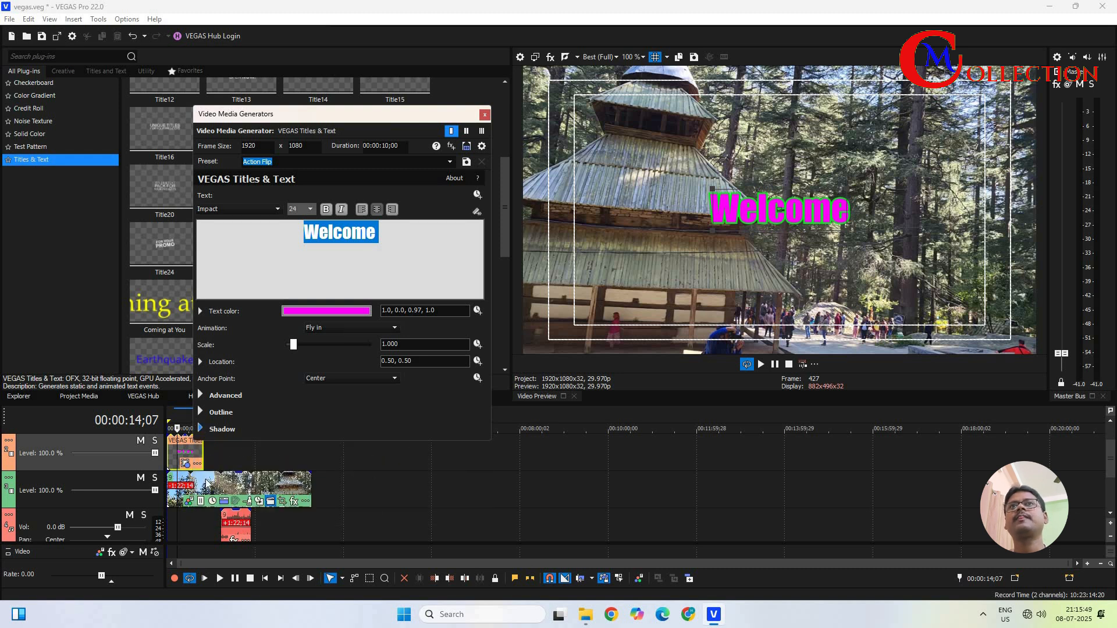
left_click(486, 115)
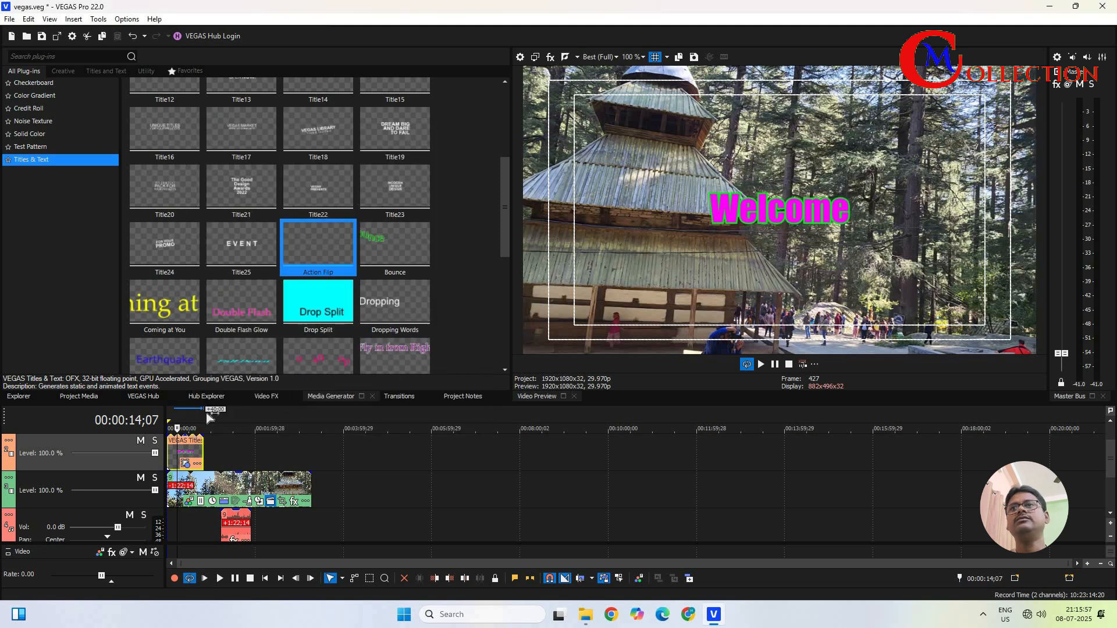
Select the whole project as the playback range, play the styled title from the start to 00:00:14;00 and browse the Titles & Text presets meanwhile
double_click(193, 413)
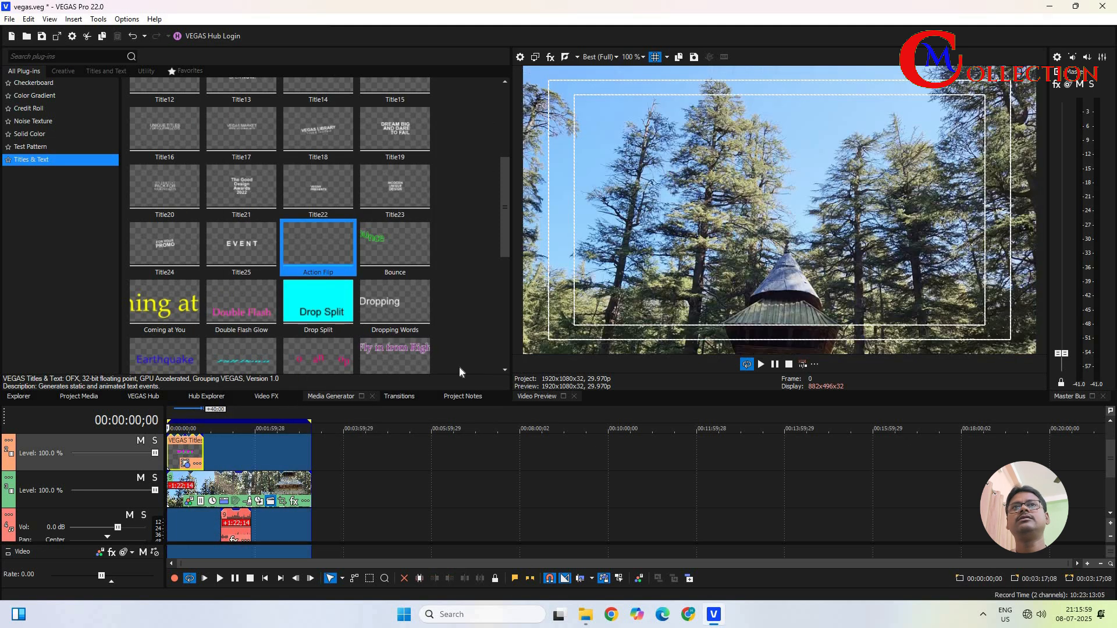
left_click(779, 365)
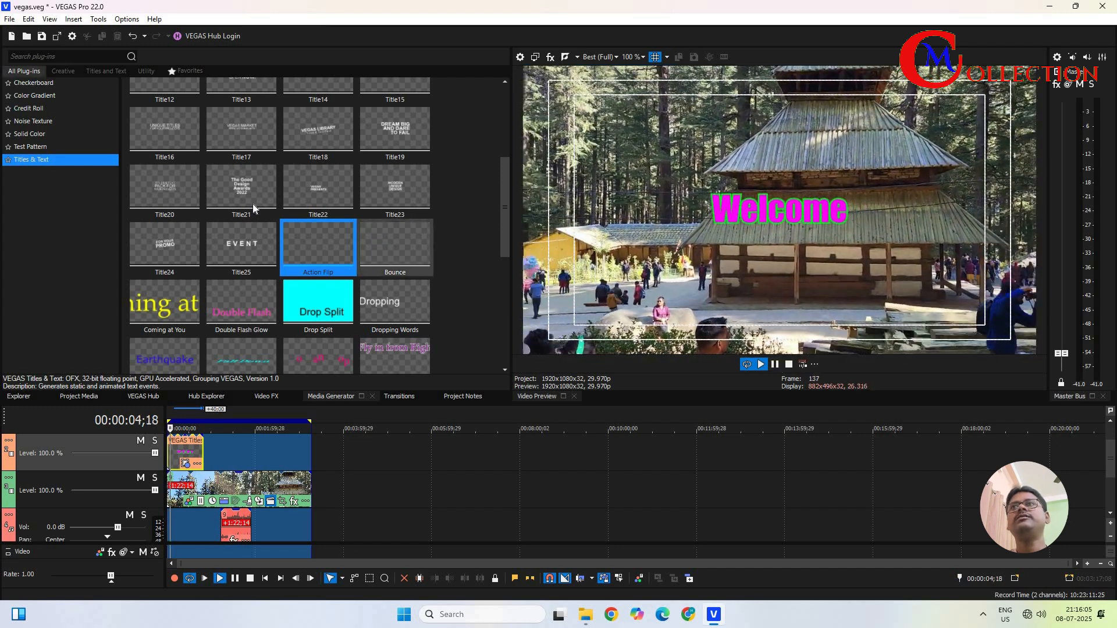
scroll(303, 200, "down", 3)
scroll(301, 203, "down", 2)
scroll(288, 267, "up", 10)
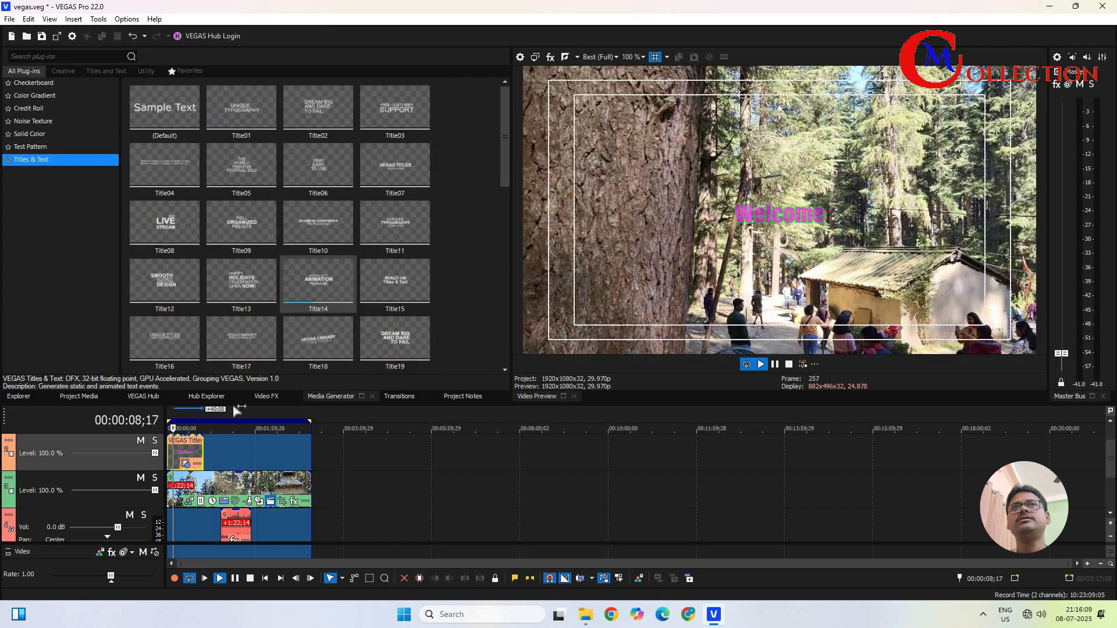
left_click(775, 365)
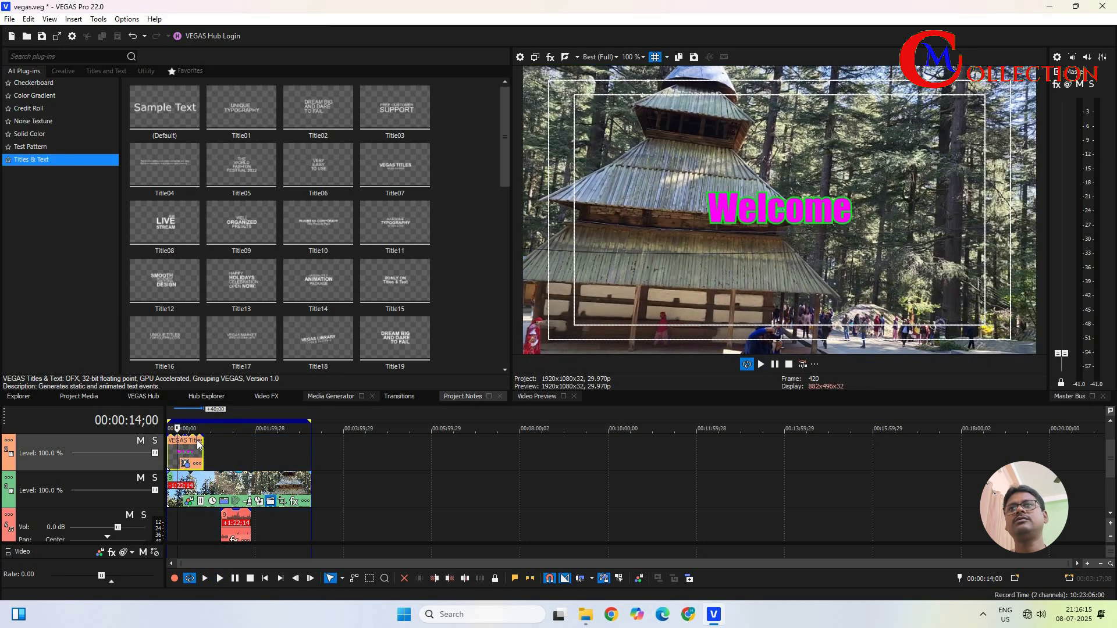
Trim the end of the Welcome title to 00:00:14;00 and play the project from the start to 00:00:13;16
left_click_drag(202, 452, 180, 445)
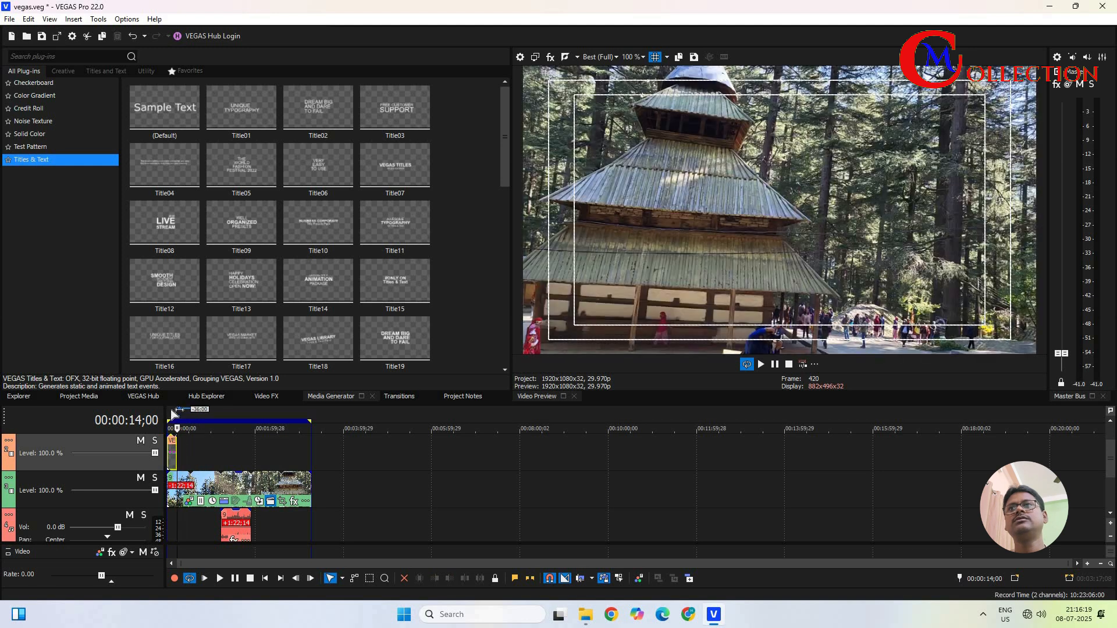
double_click(173, 414)
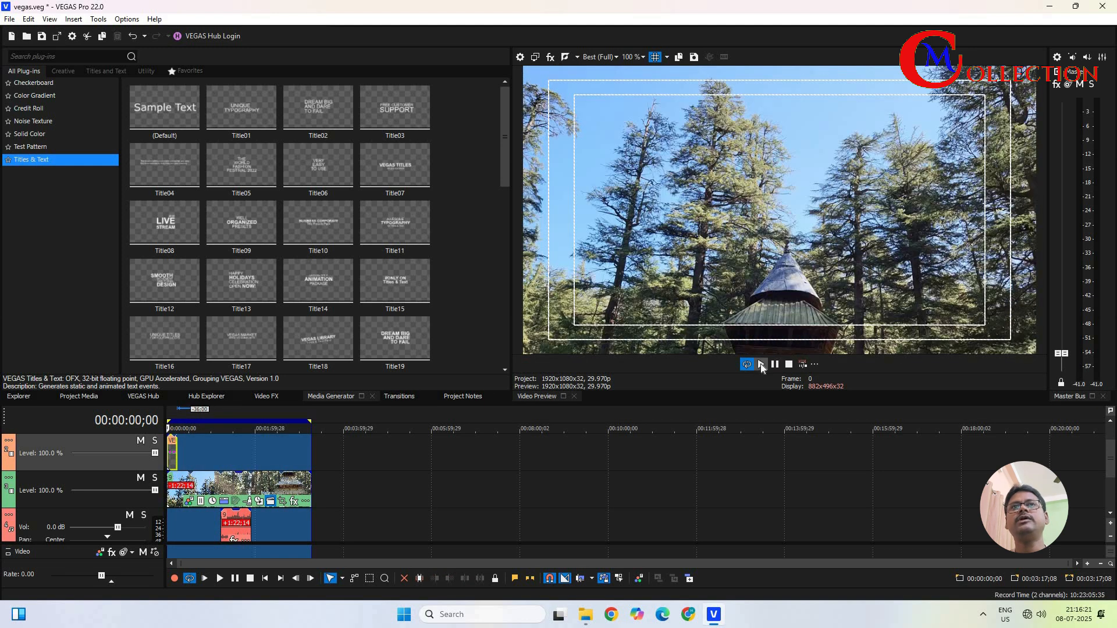
left_click(761, 366)
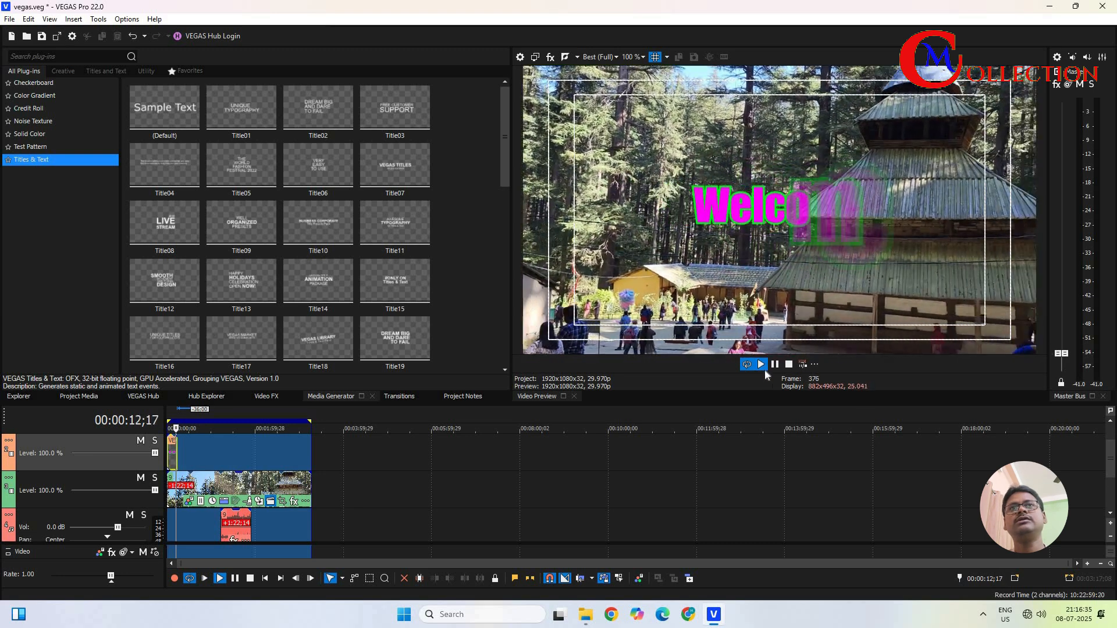
left_click(774, 366)
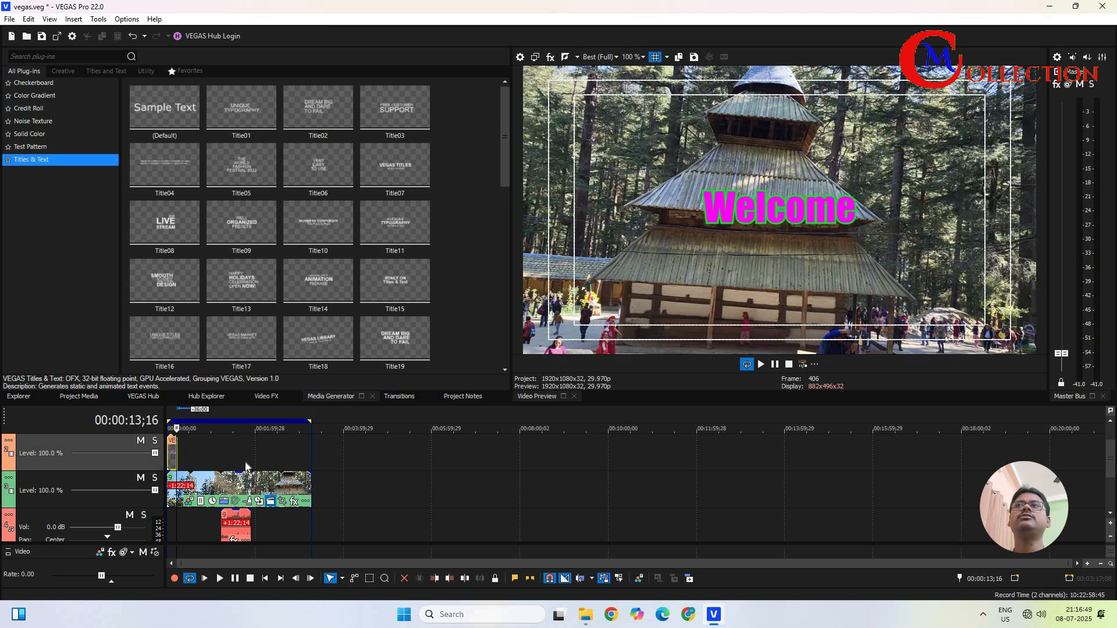
Place big_logo.png from the project media on the title track, shortly after the two-minute mark
left_click(81, 396)
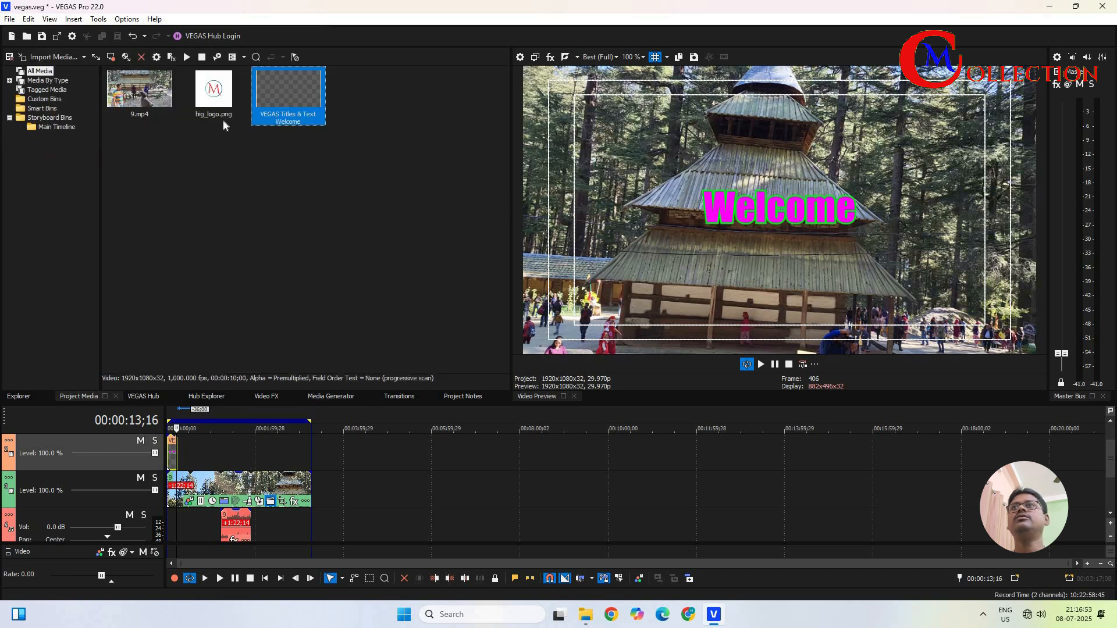
left_click(220, 99)
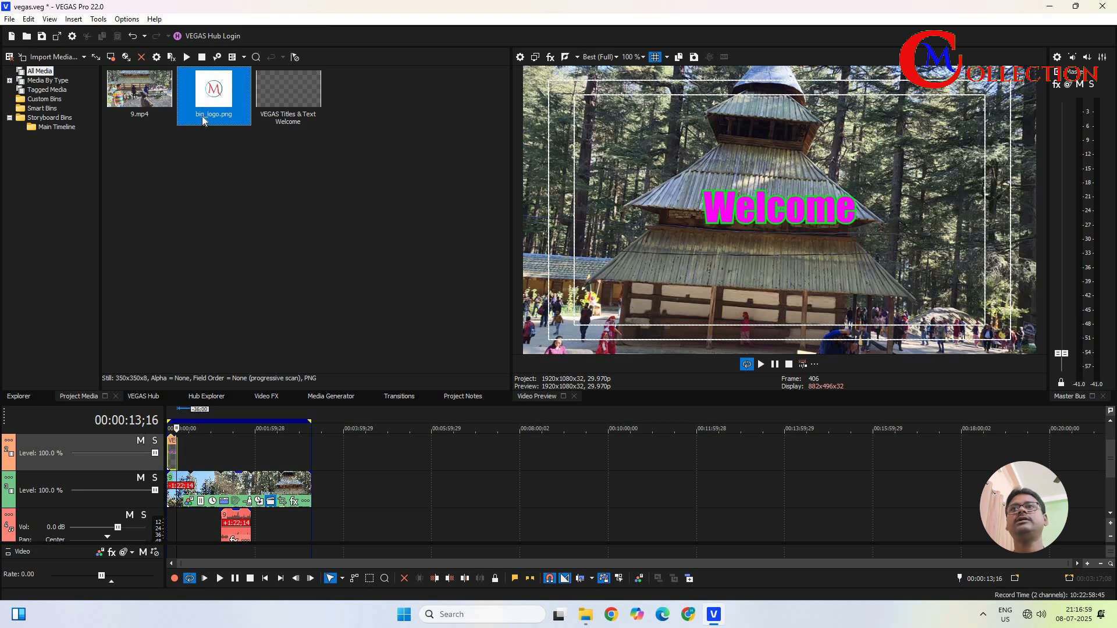
left_click_drag(202, 120, 262, 446)
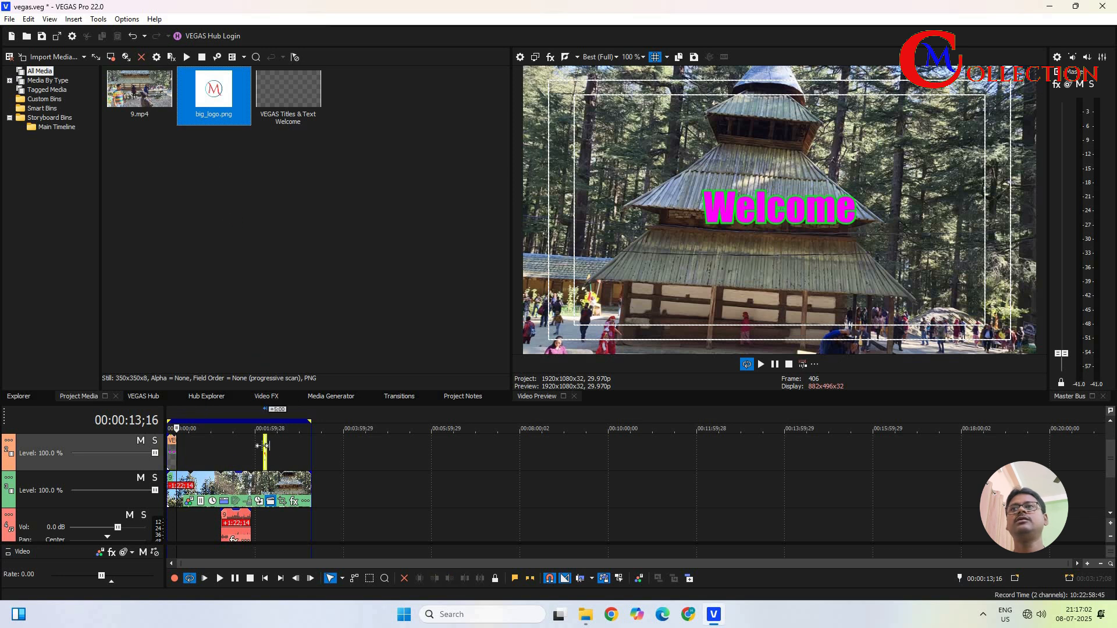
Insert a video track above the title track and move the logo event to the start of it
right_click(120, 459)
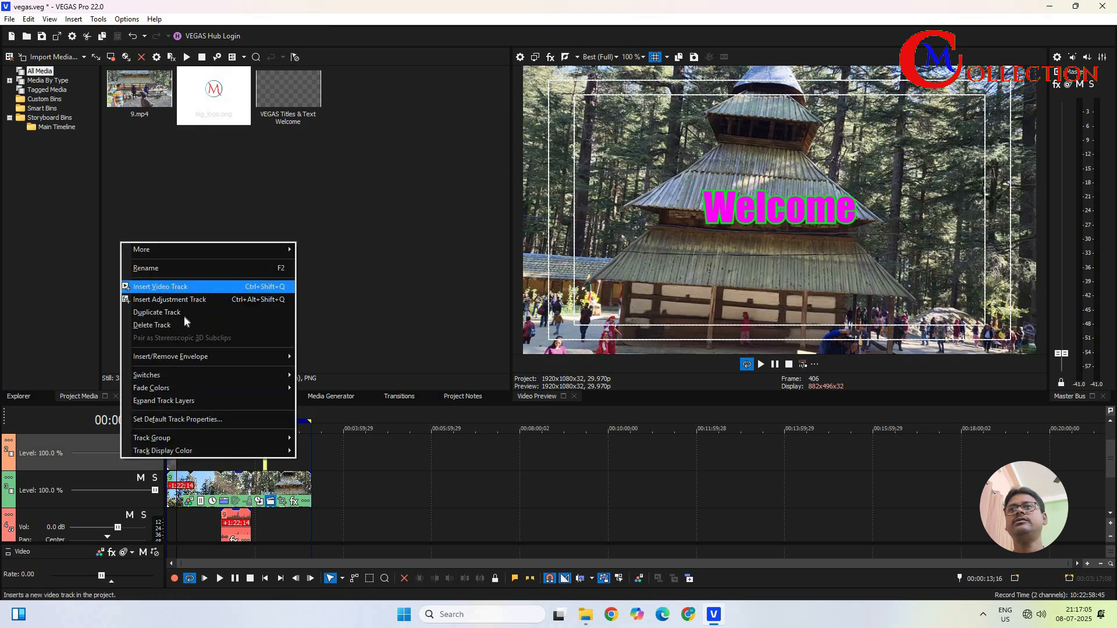
left_click(168, 286)
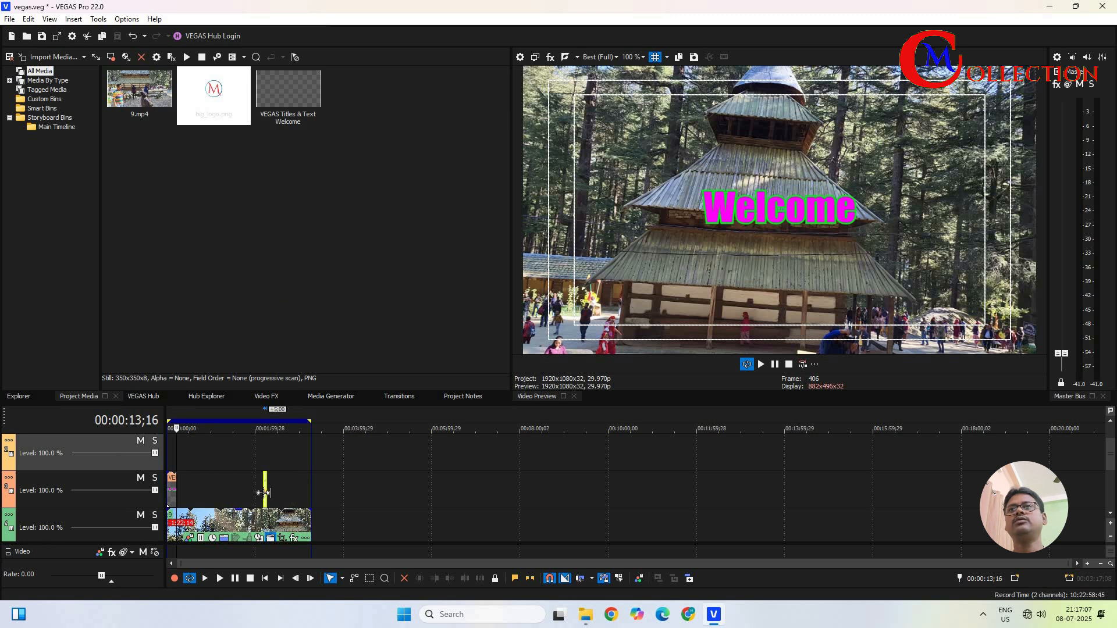
left_click(265, 489)
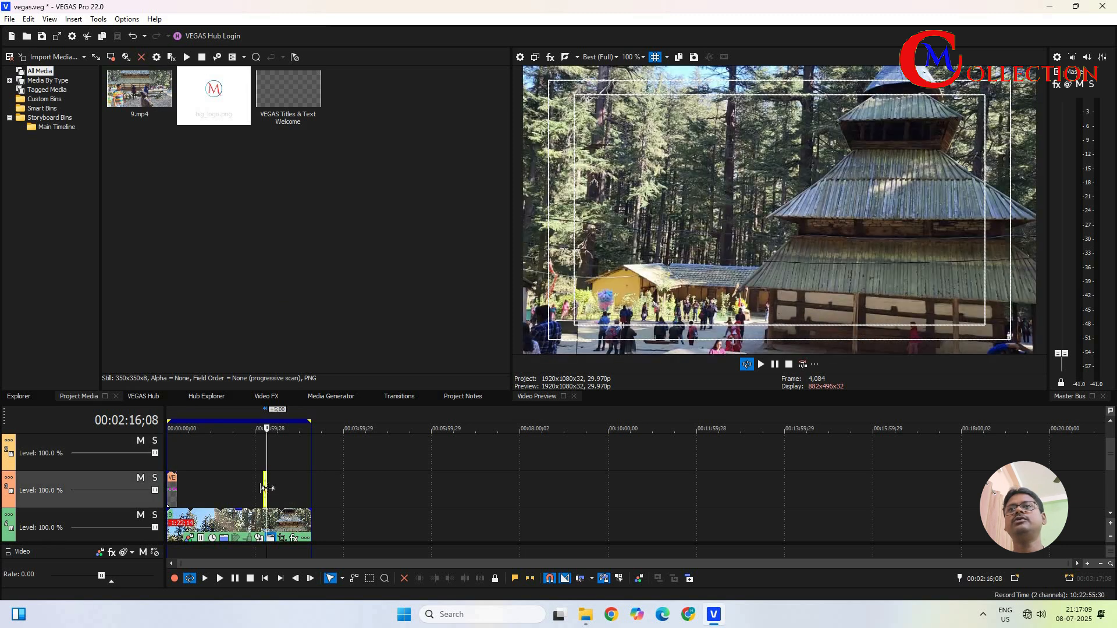
scroll(256, 487, "up", 3)
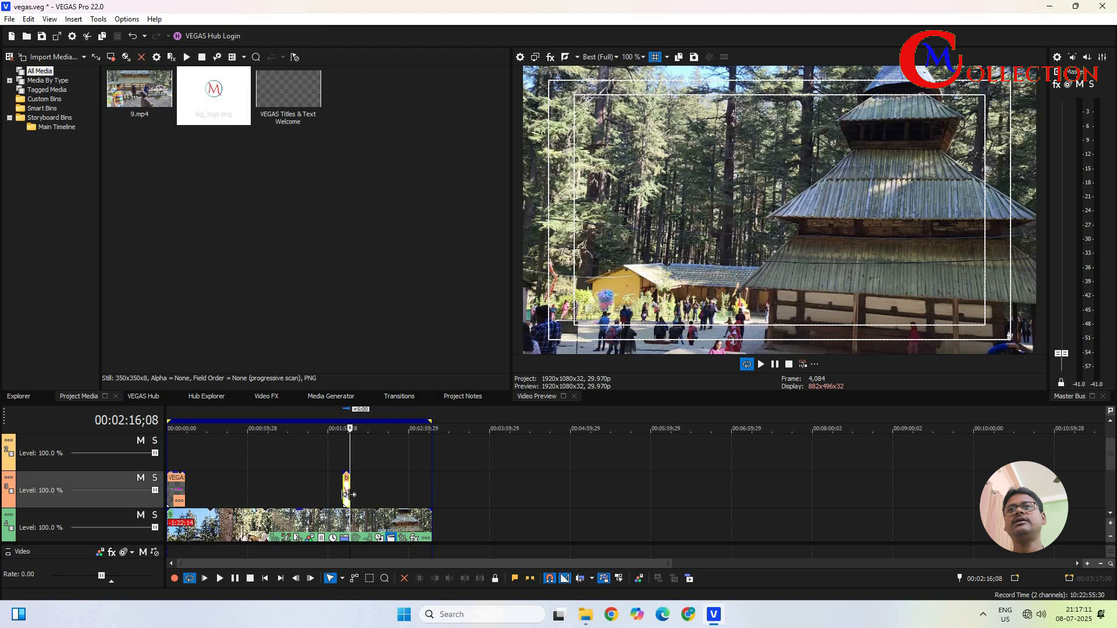
left_click_drag(241, 462, 189, 491)
scroll(463, 452, "up", 3)
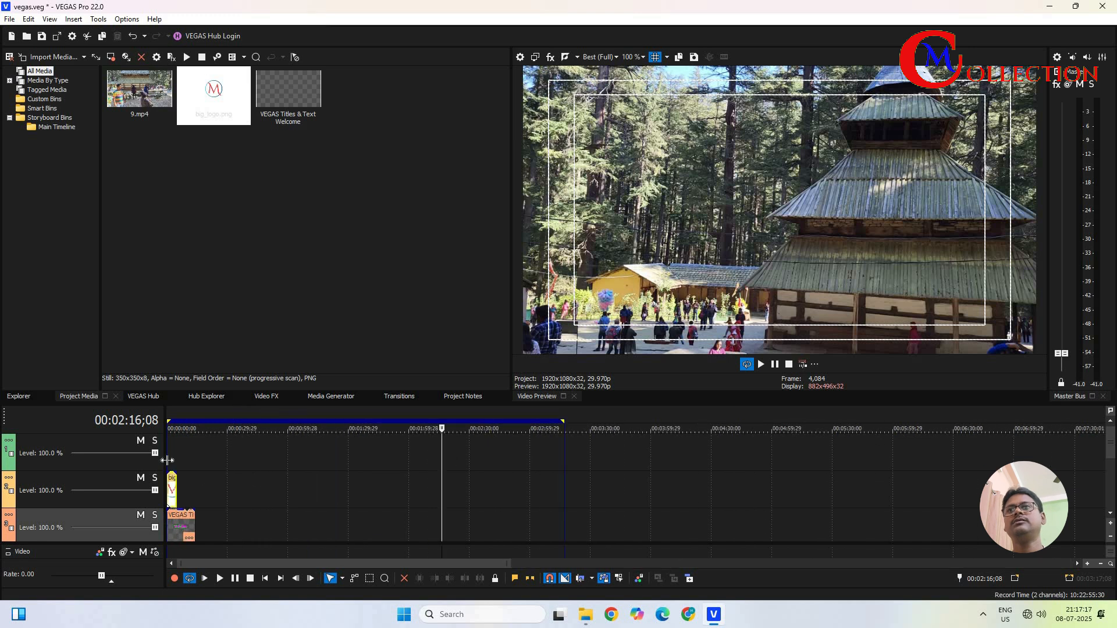
Delete the empty topmost track and extend the logo event to the end of the main video clip
right_click(183, 446)
left_click(228, 335)
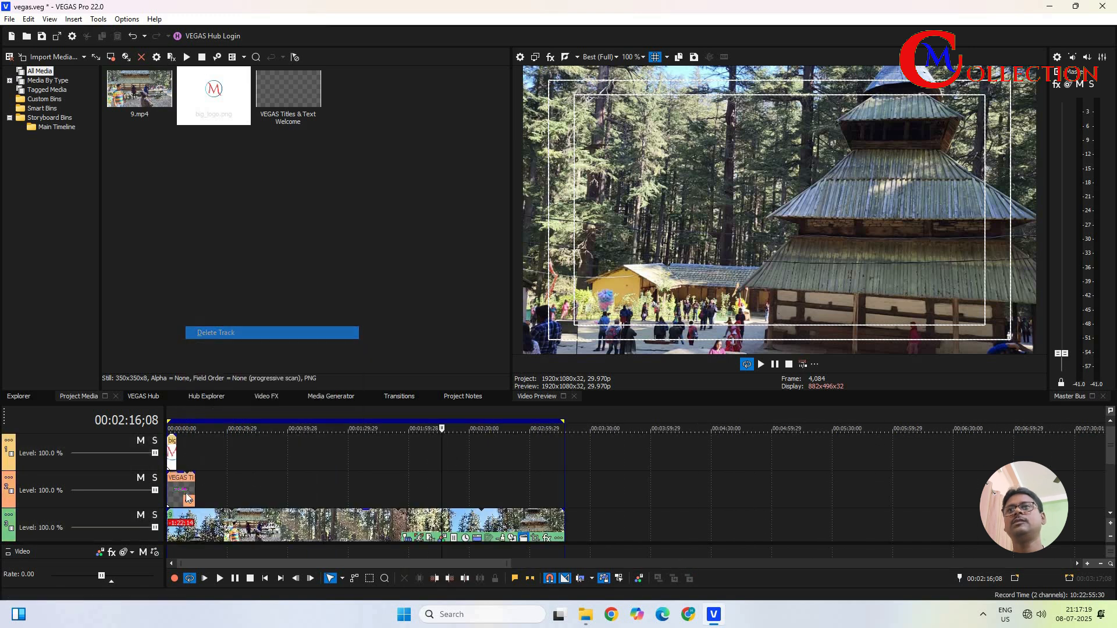
left_click_drag(180, 456, 564, 479)
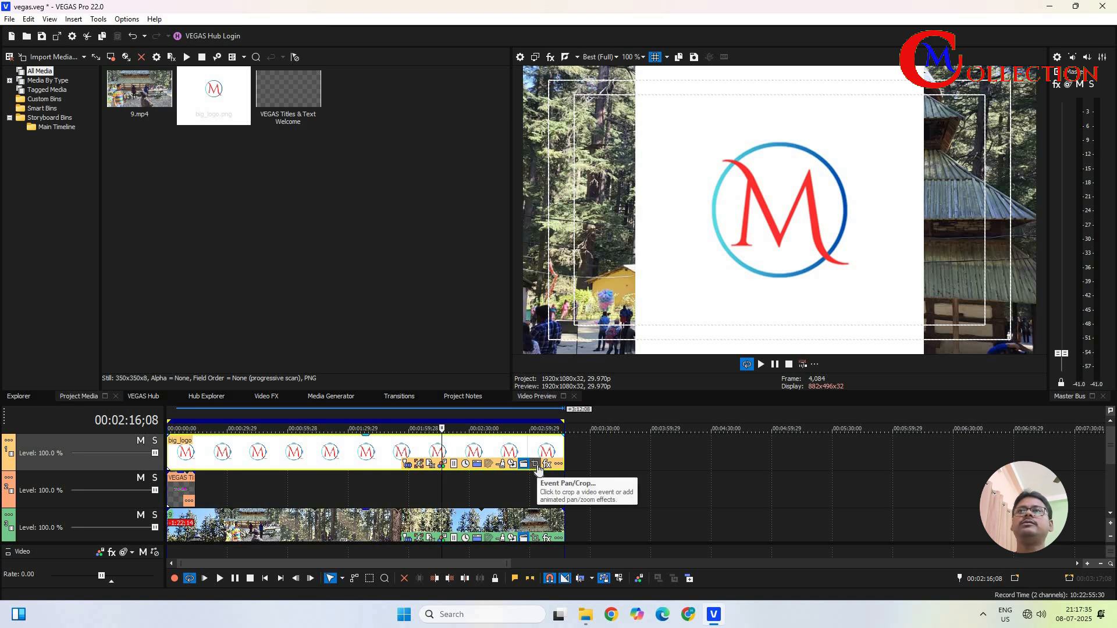
Open the Event Pan/Crop settings of the big_logo event
left_click(537, 465)
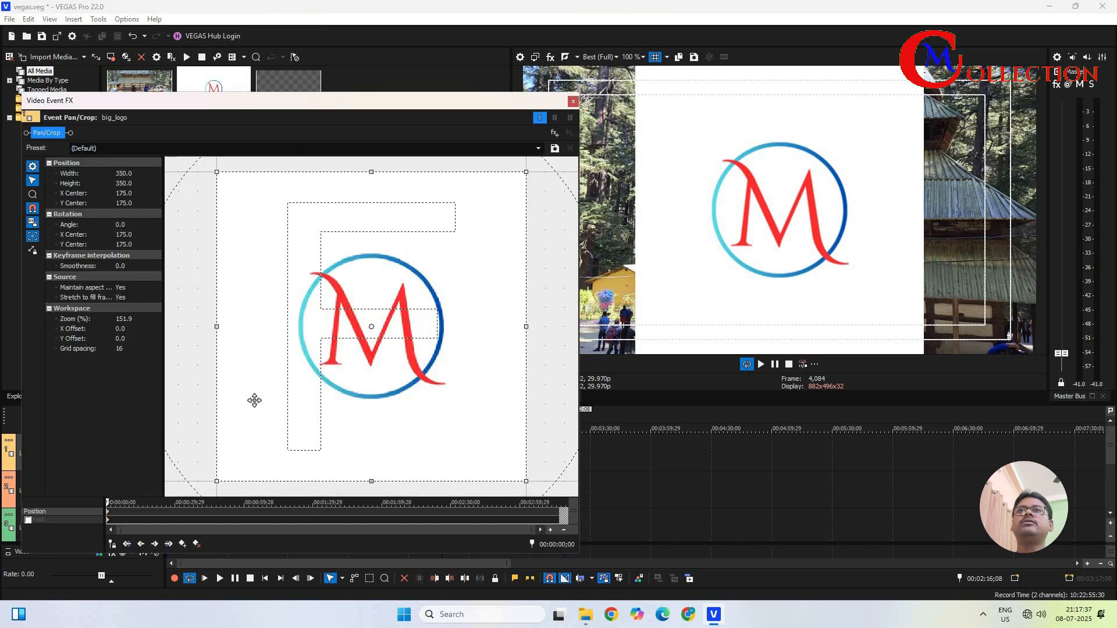
scroll(254, 401, "down", 8)
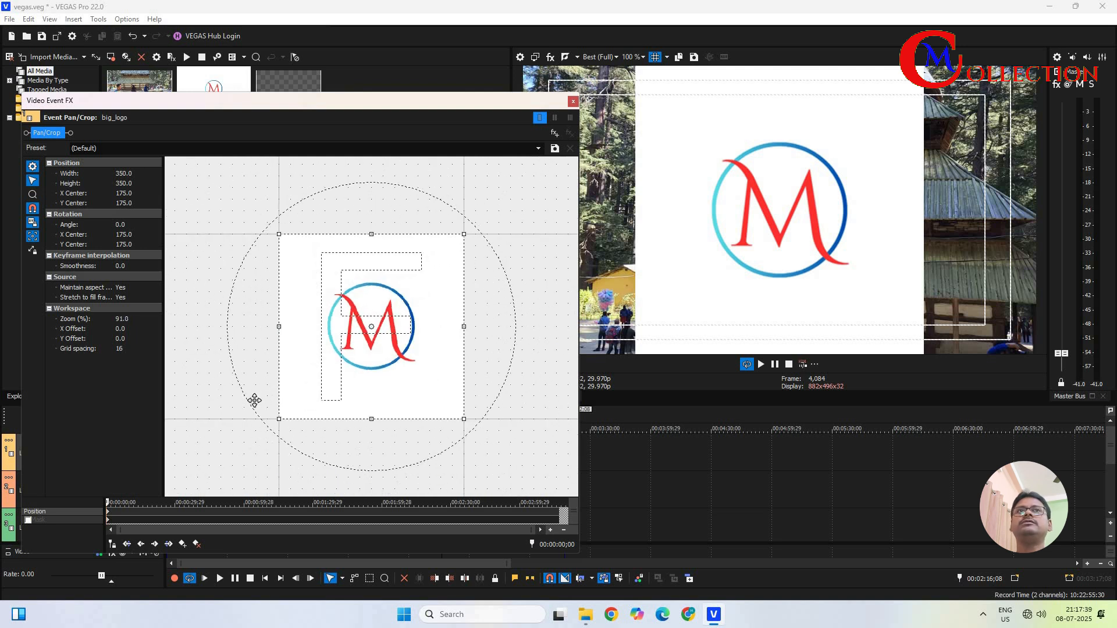
scroll(254, 401, "down", 5)
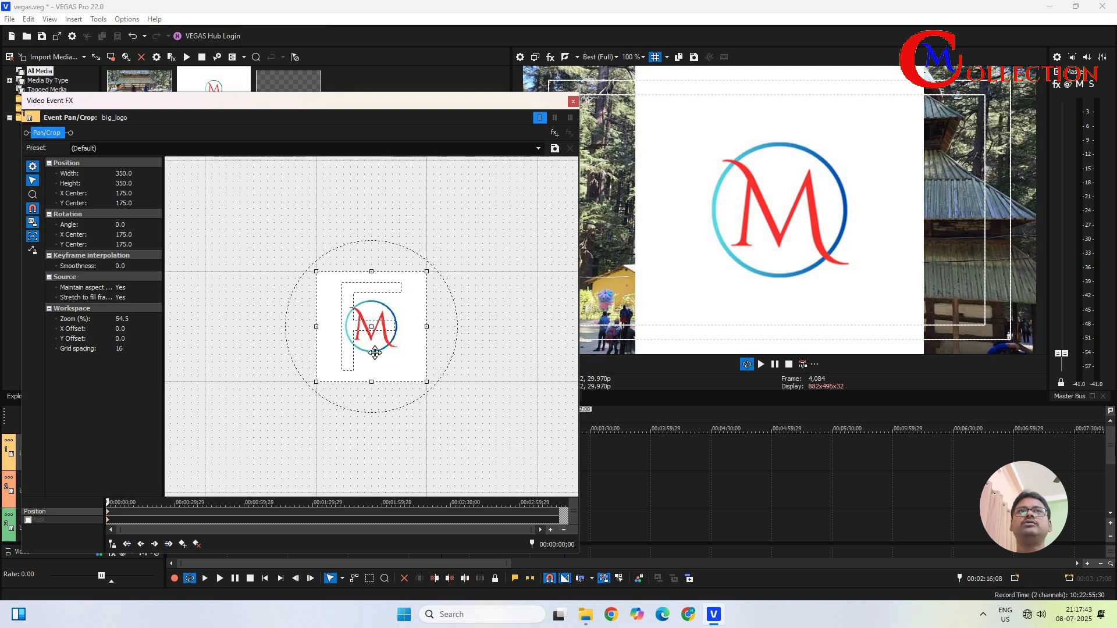
left_click_drag(413, 345, 353, 351)
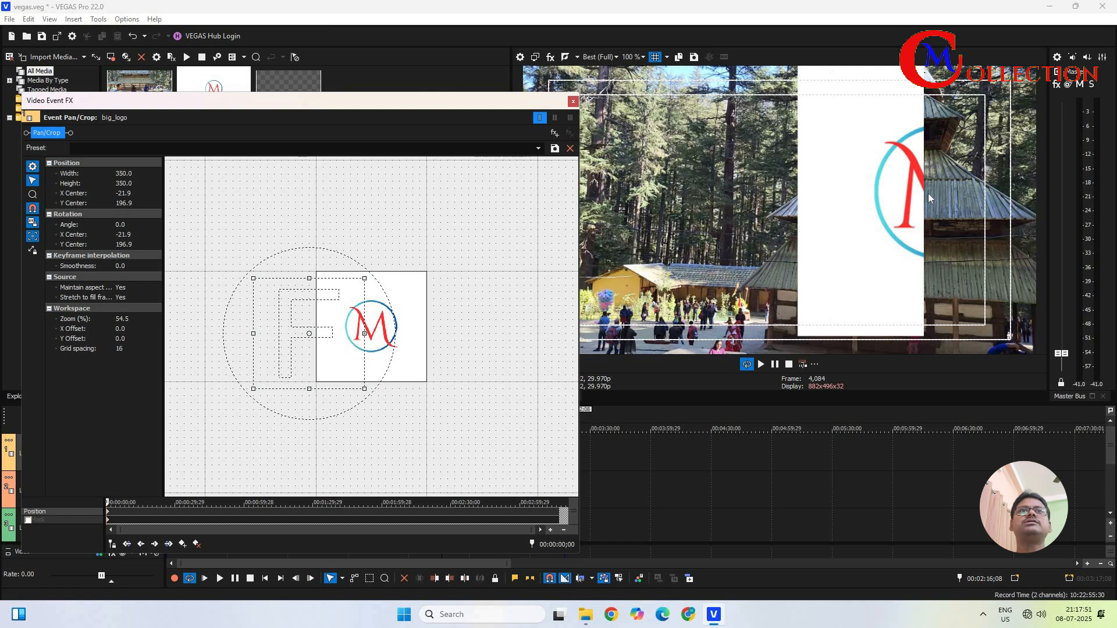
right_click(371, 369)
left_click(386, 349)
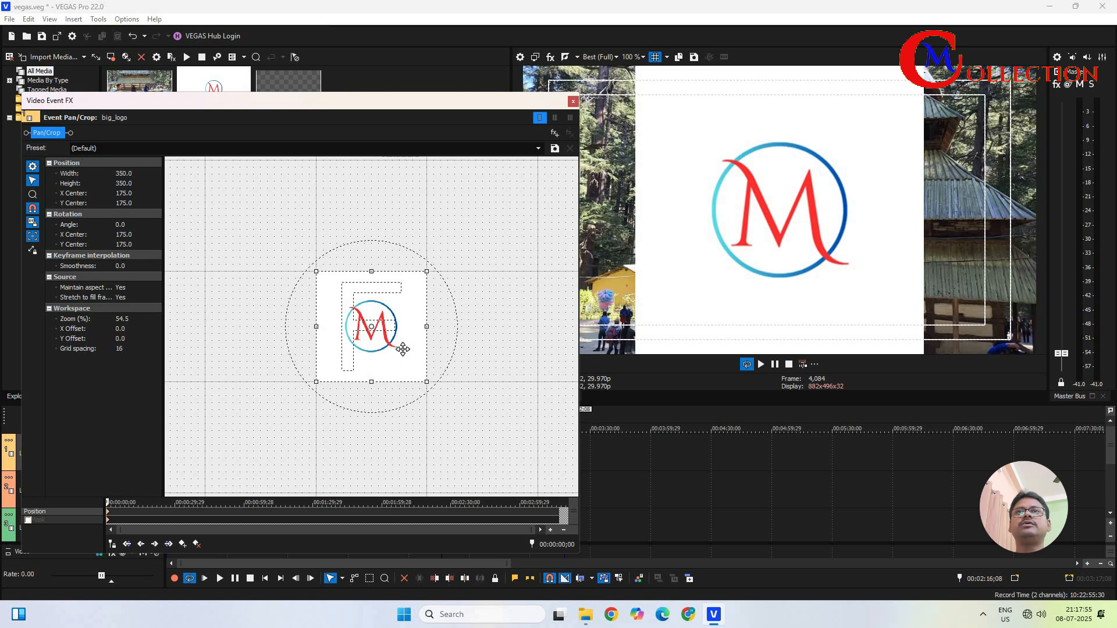
Try matching the logo's crop frame to the output aspect and to the source aspect
right_click(403, 352)
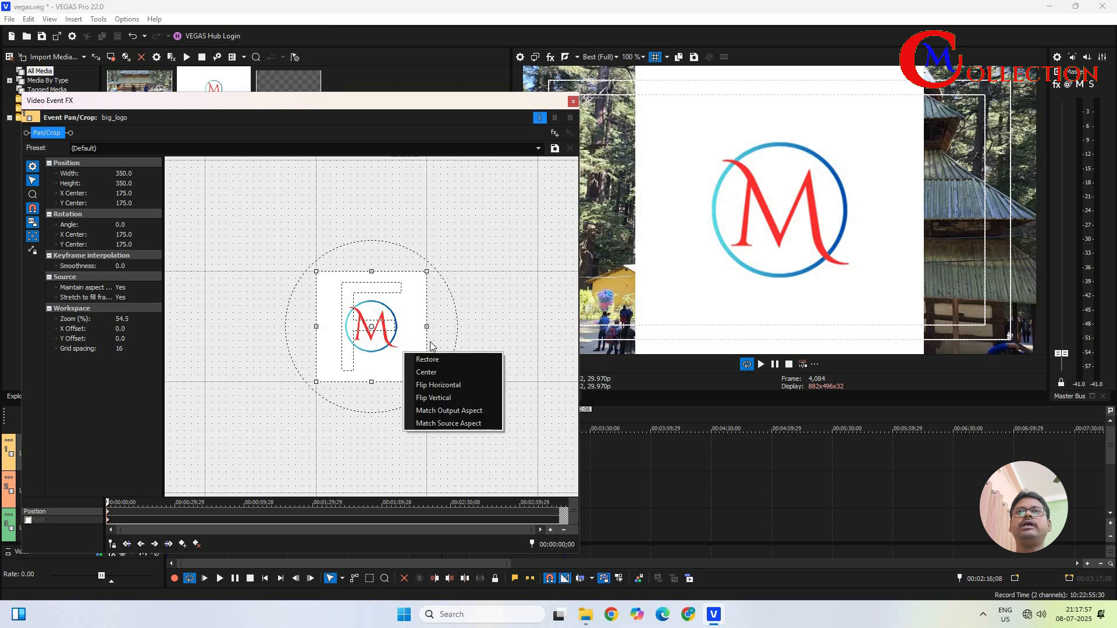
left_click(469, 413)
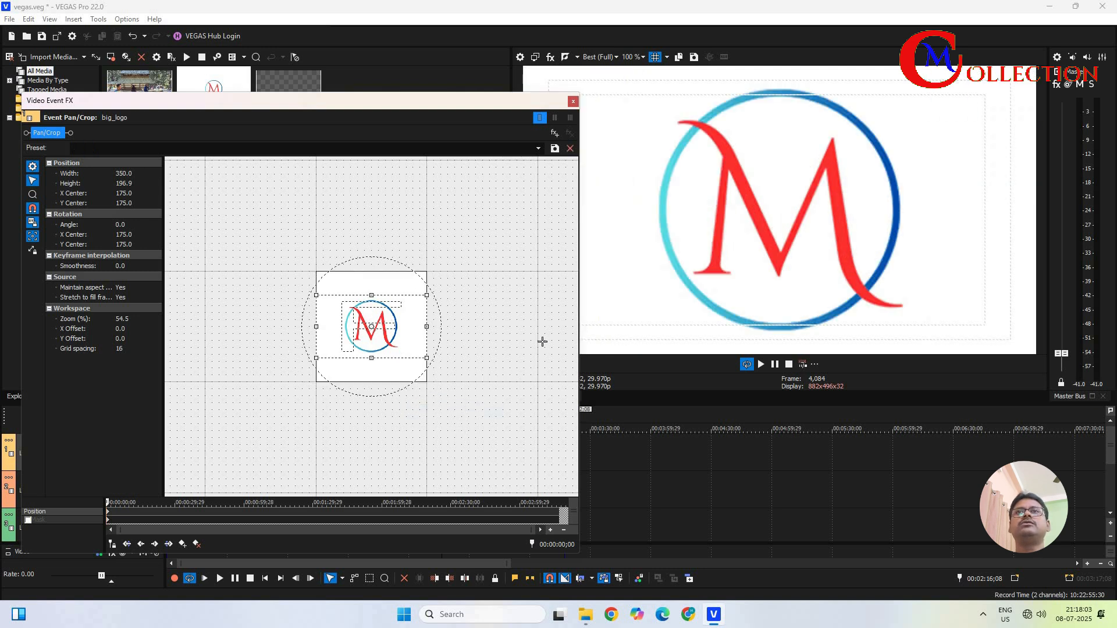
right_click(416, 344)
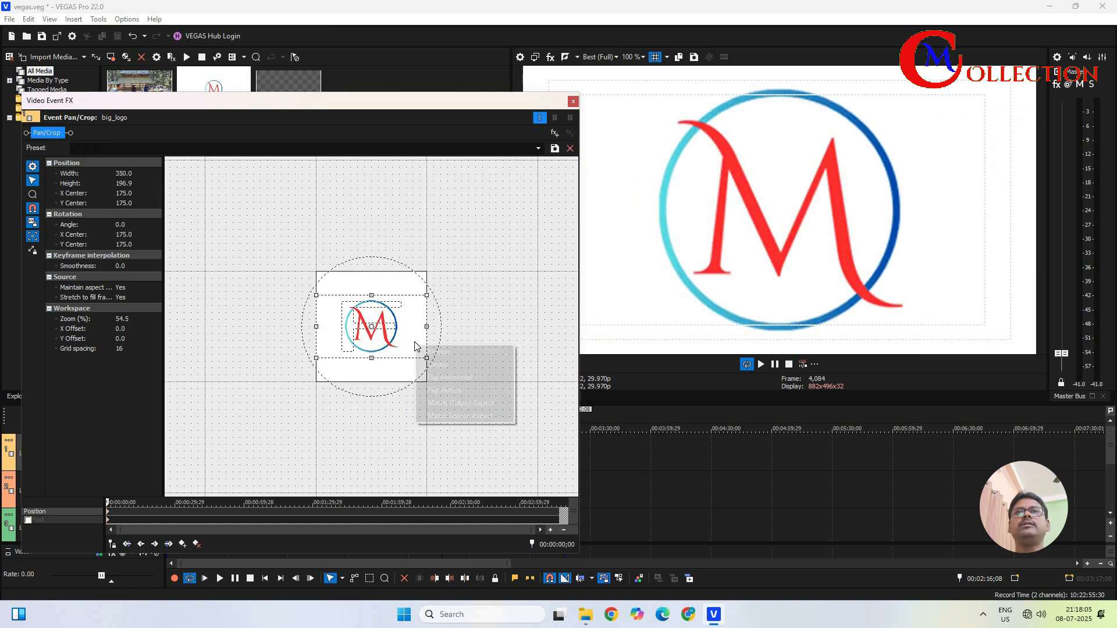
left_click(465, 415)
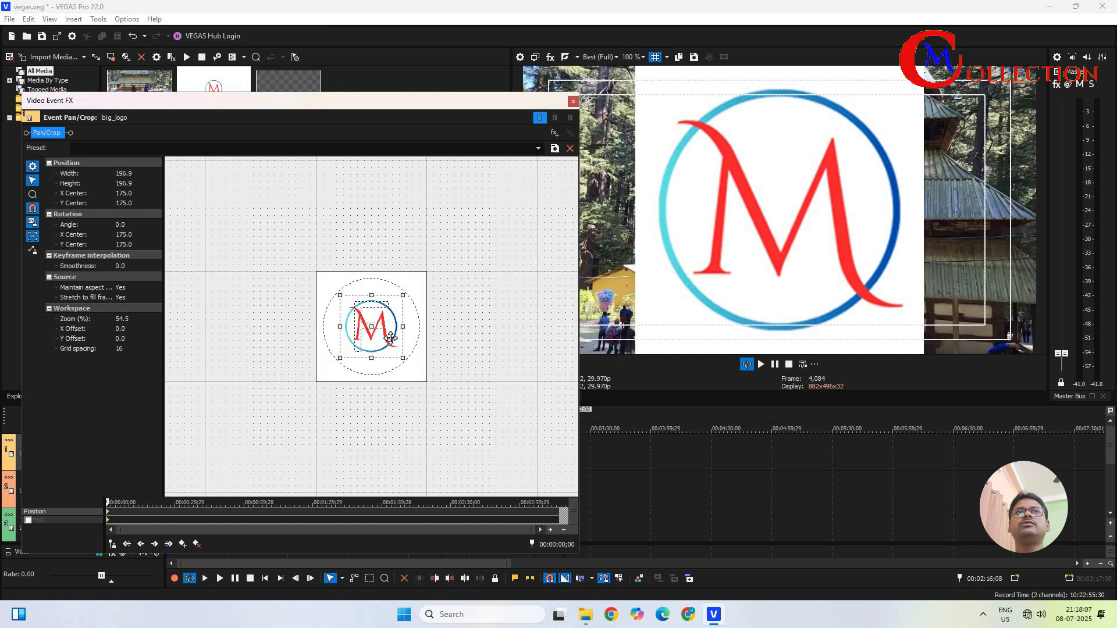
mouse_move(391, 338)
left_mouse_down()
mouse_move(356, 335)
mouse_move(390, 337)
left_mouse_up()
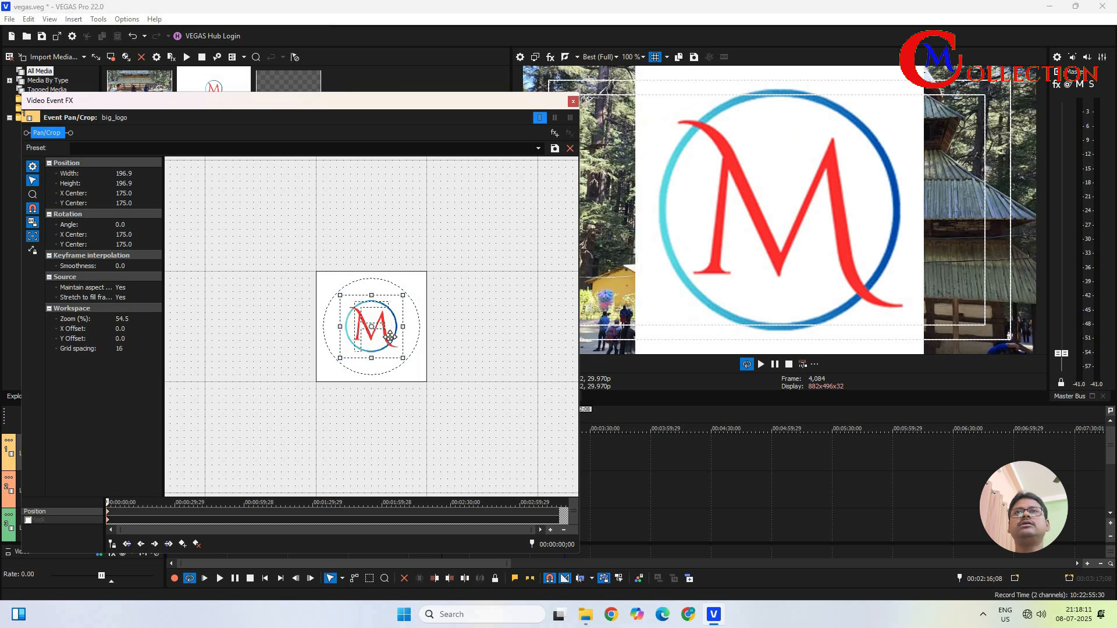
Match the logo's crop frame to the output aspect and enlarge it to 350.0 by 196.9
right_click(397, 341)
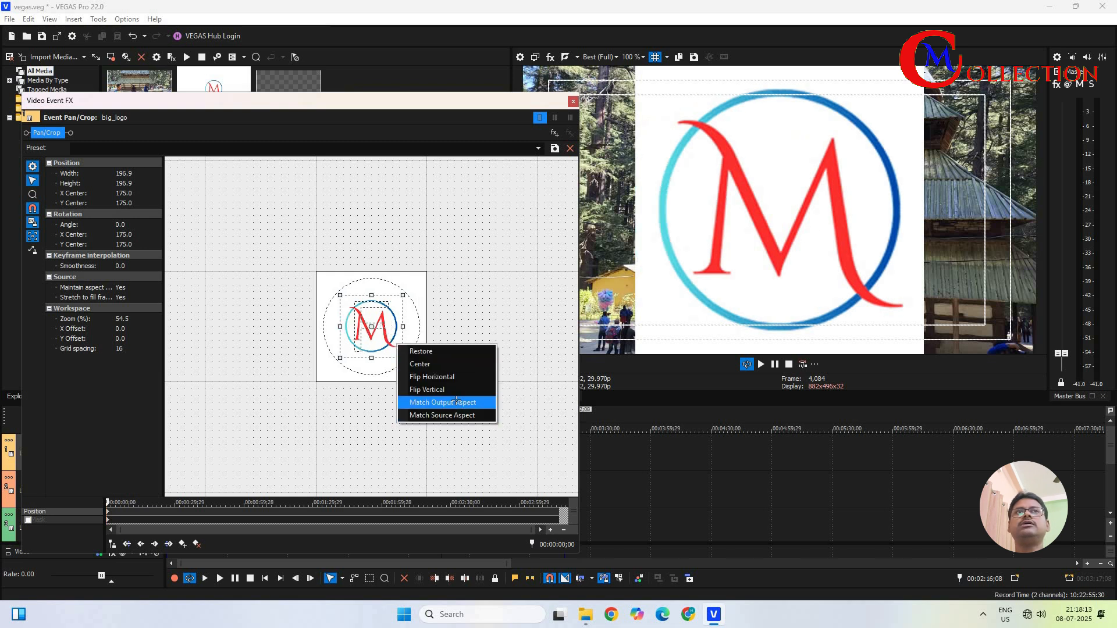
left_click(428, 405)
scroll(395, 312, "down", 1)
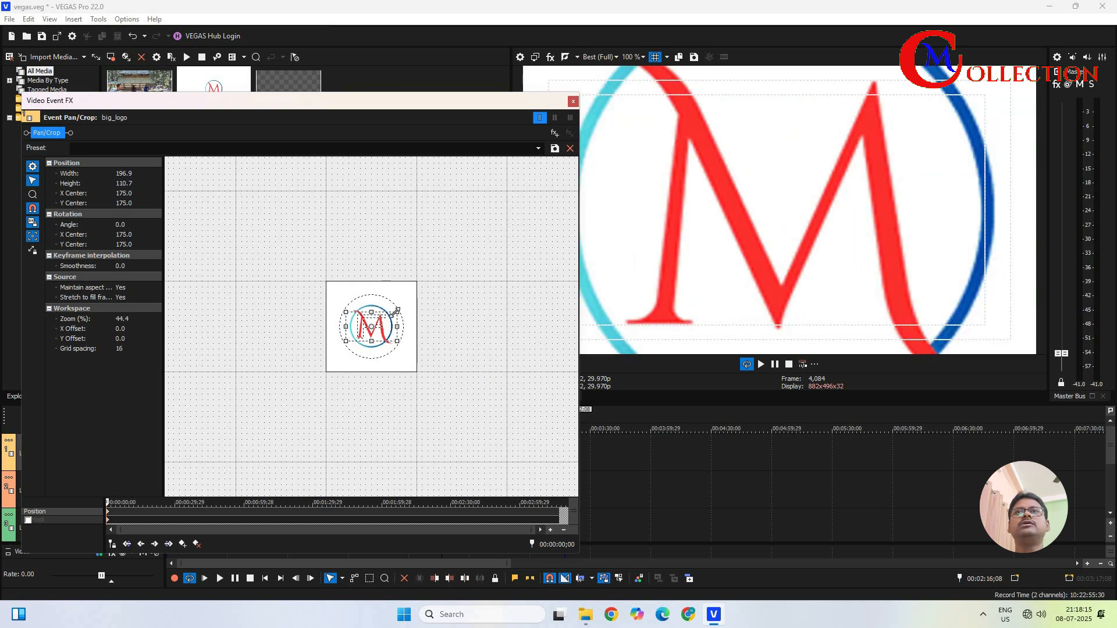
left_click_drag(398, 312, 416, 289)
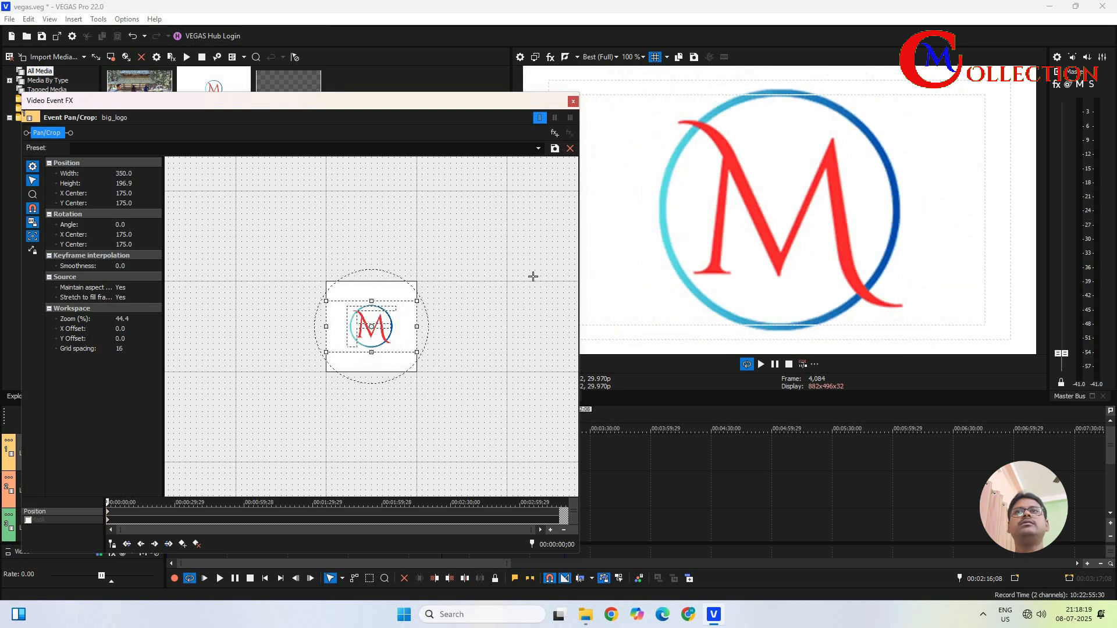
Enlarge the logo's crop frame to 2,800.0 by 1,575.0 and move it to X center -1,006.2 and Y center 721.9
scroll(401, 296, "up", 1)
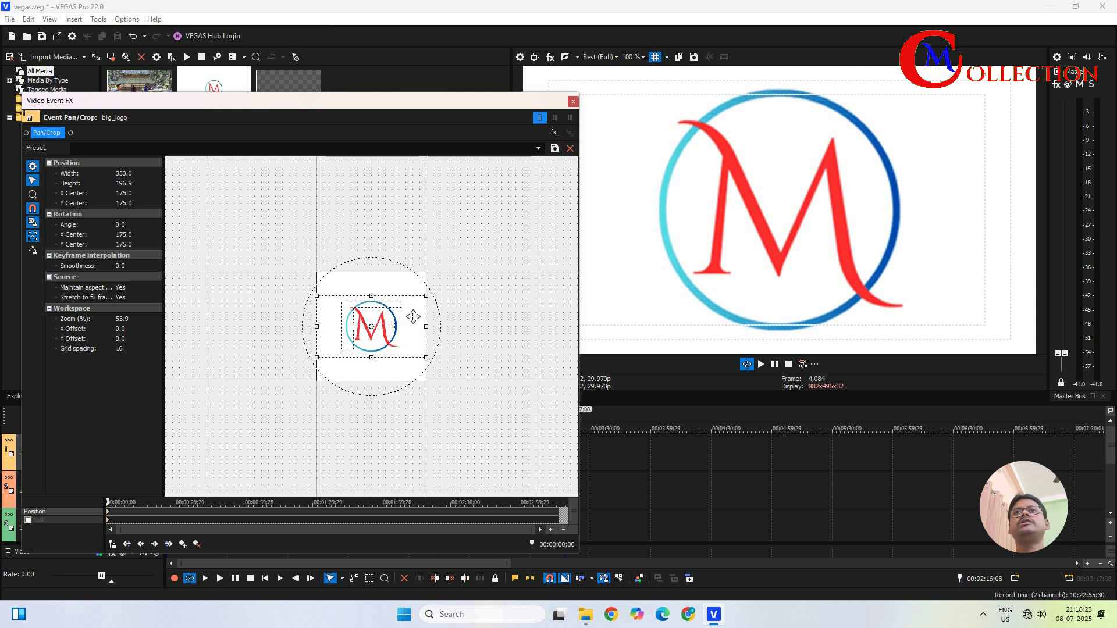
mouse_move(410, 319)
left_mouse_down()
mouse_move(383, 316)
mouse_move(402, 317)
left_mouse_up()
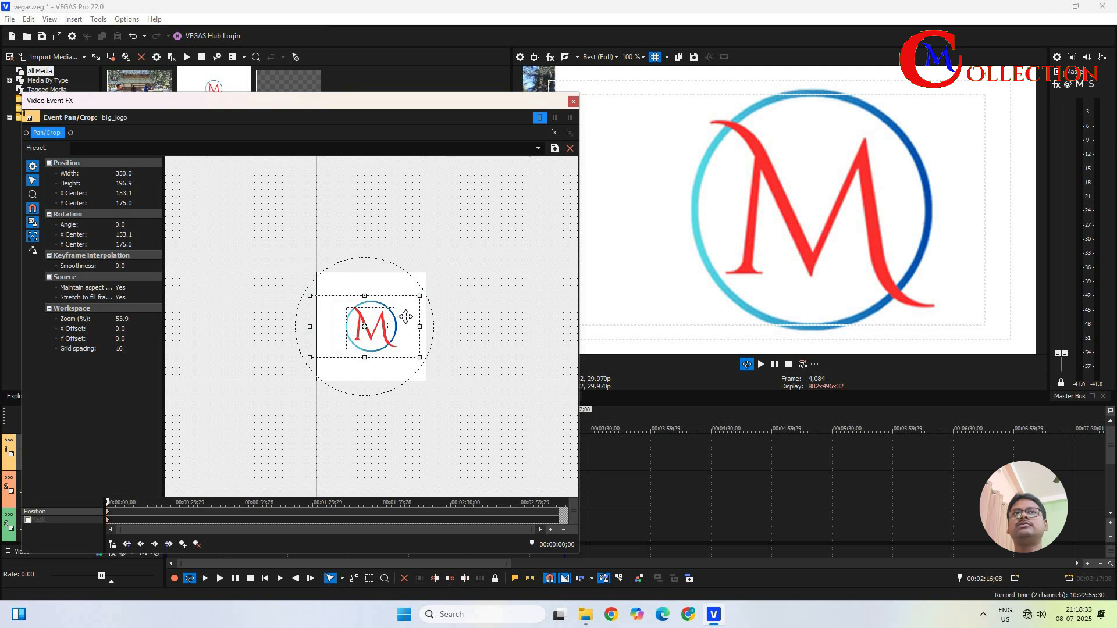
scroll(411, 313, "down", 1)
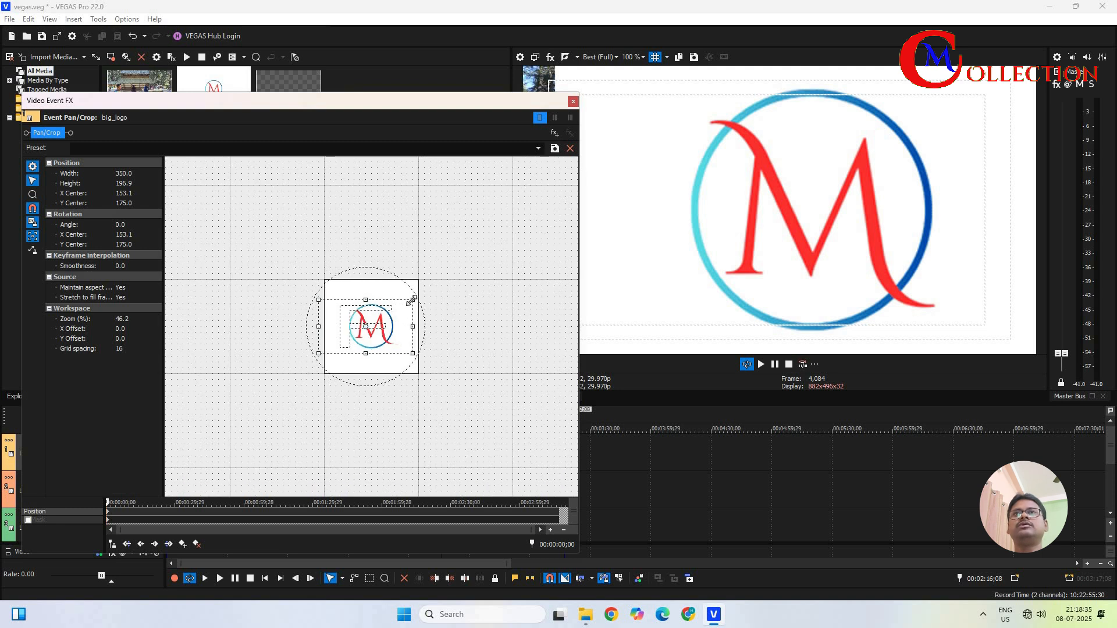
left_click_drag(411, 299, 527, 236)
scroll(448, 295, "down", 3)
scroll(447, 286, "down", 1)
scroll(447, 286, "down", 2)
left_click_drag(478, 266, 528, 238)
scroll(455, 264, "down", 2)
scroll(478, 252, "down", 1)
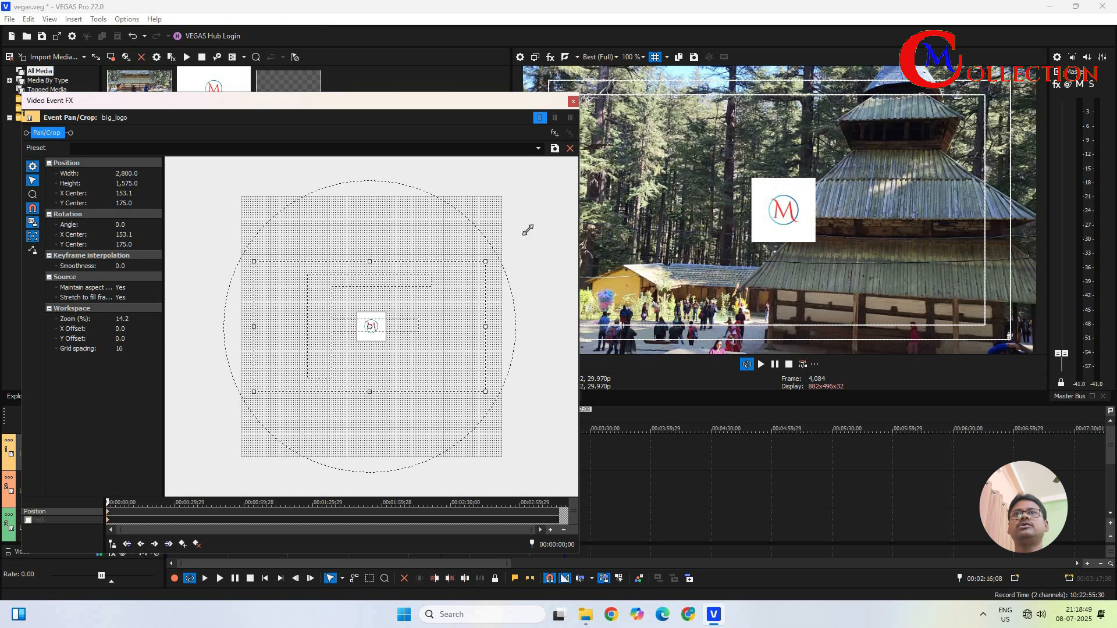
left_click_drag(438, 300, 343, 345)
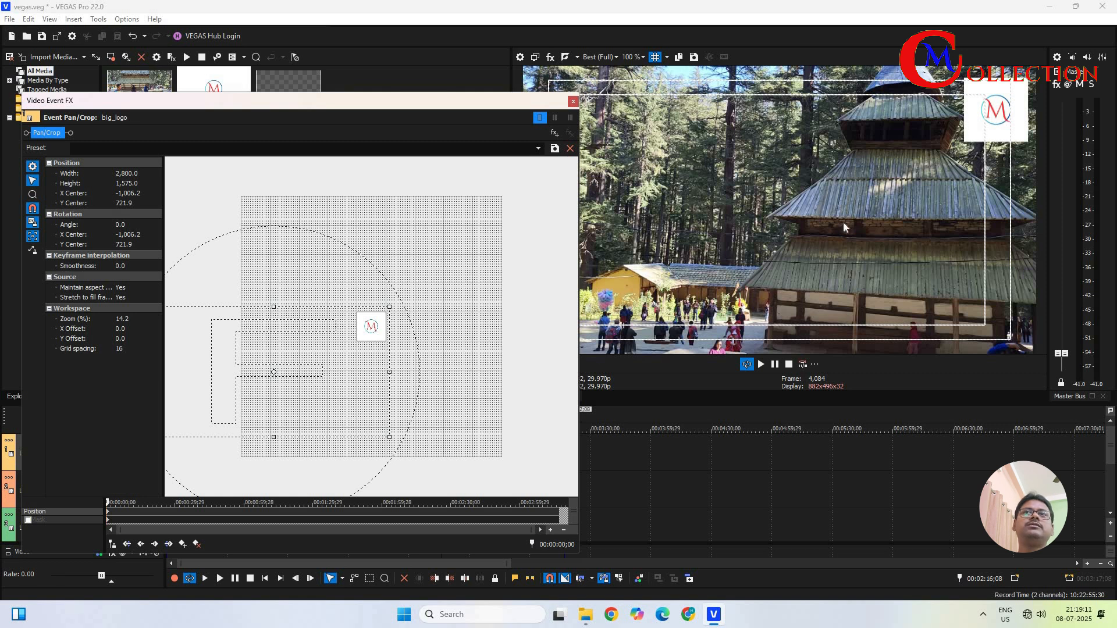
Try flipping the logo horizontally, flip it back to its original orientation, and close its Pan/Crop settings
right_click(372, 326)
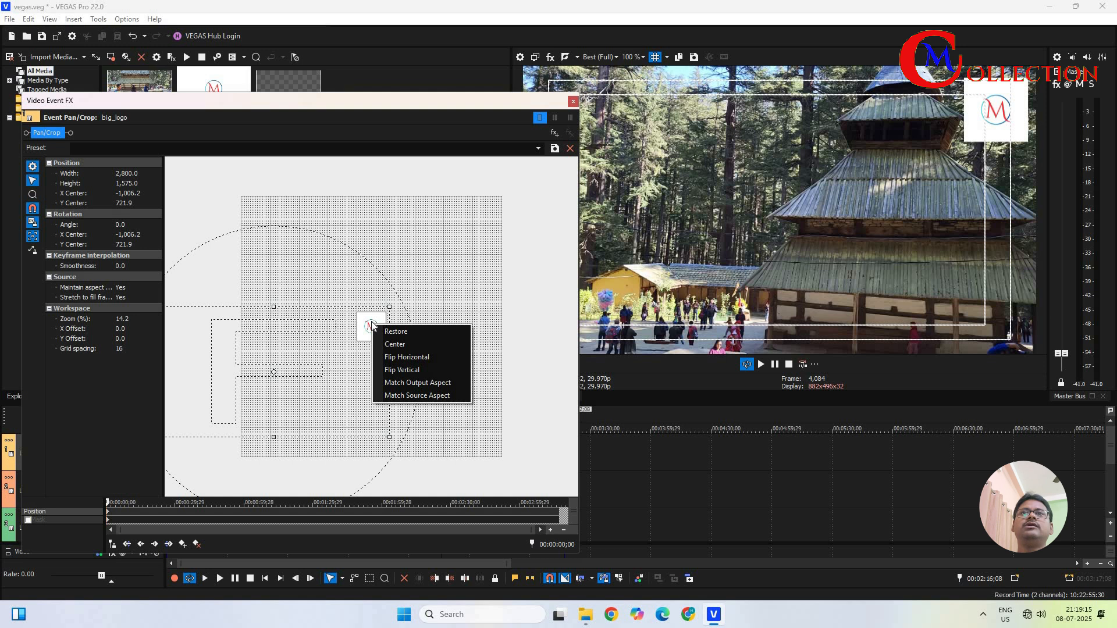
left_click(425, 357)
left_click_drag(420, 157, 421, 158)
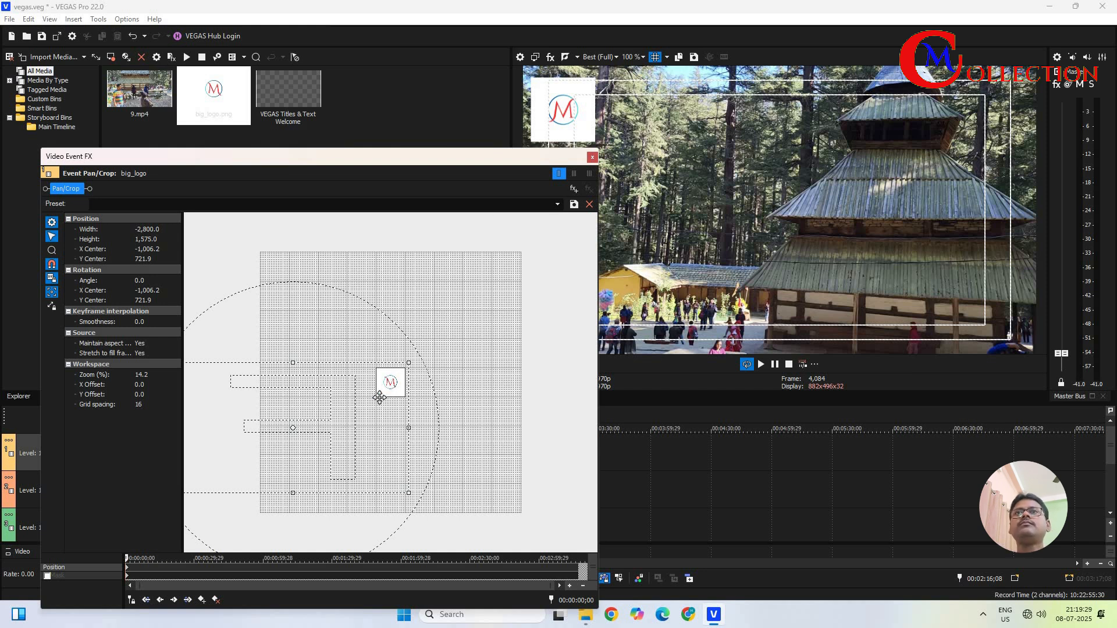
right_click(393, 387)
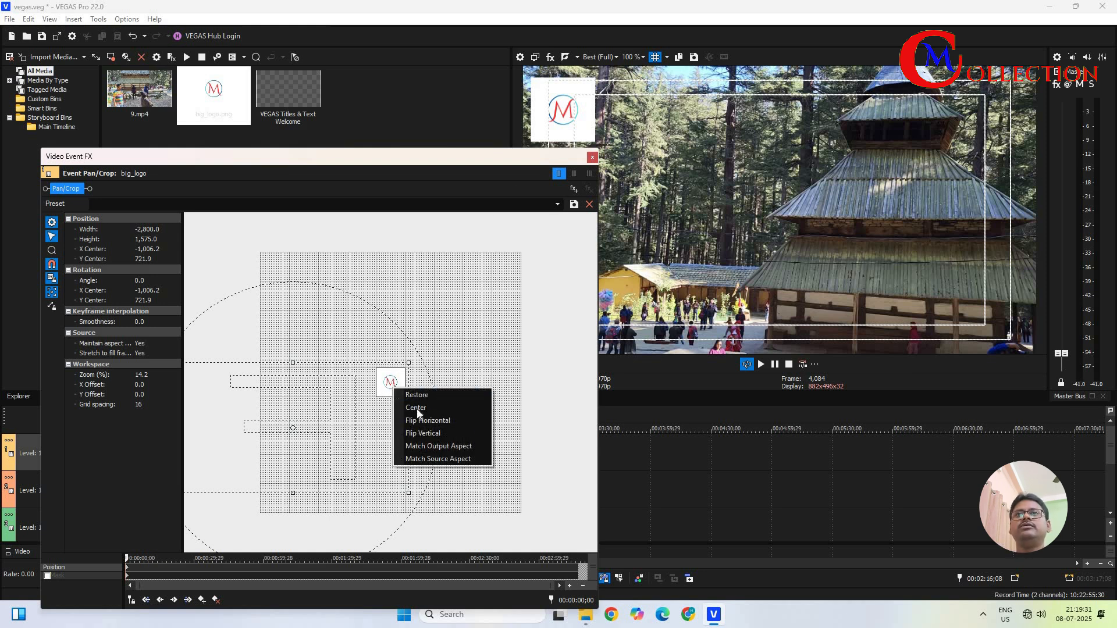
left_click(432, 422)
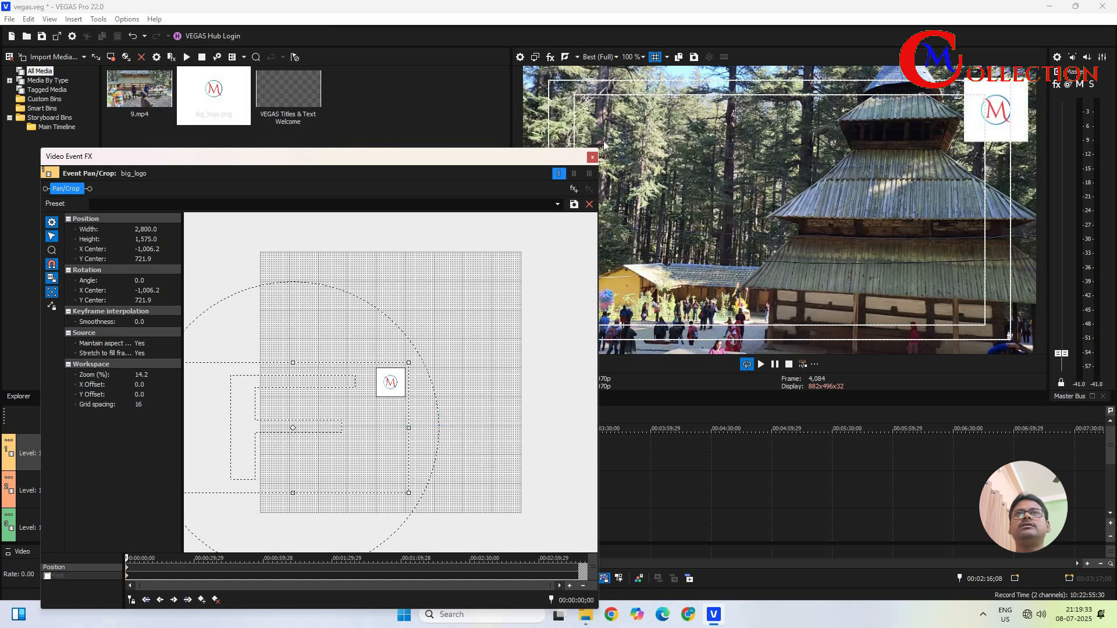
left_click(592, 158)
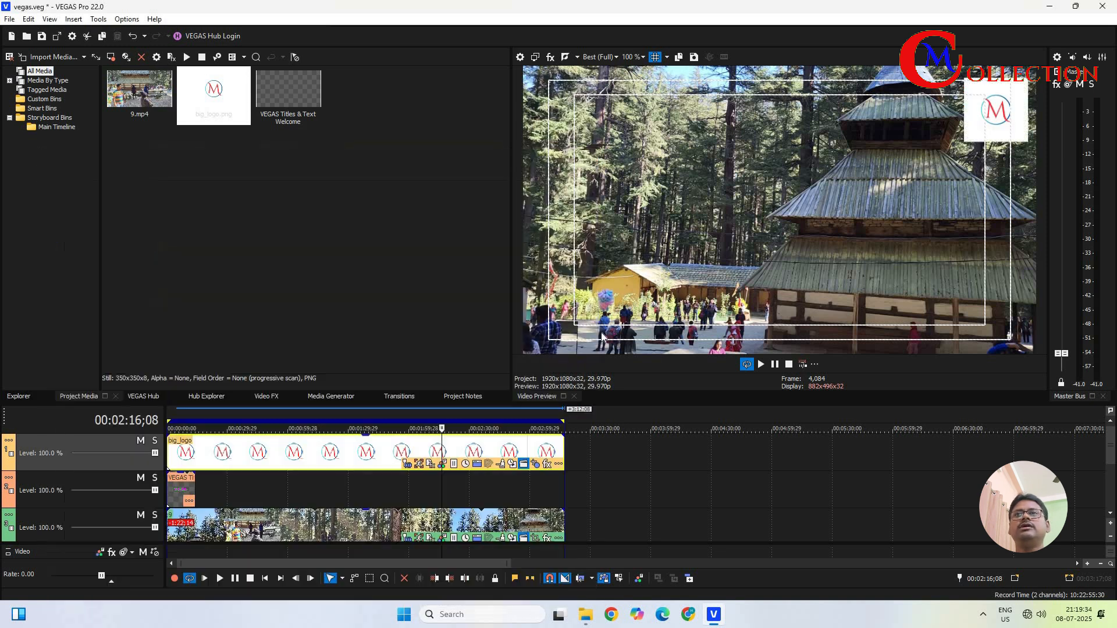
Split the video clip at 00:00:14;00, where the Welcome title ends
left_click(332, 519)
left_click(196, 520)
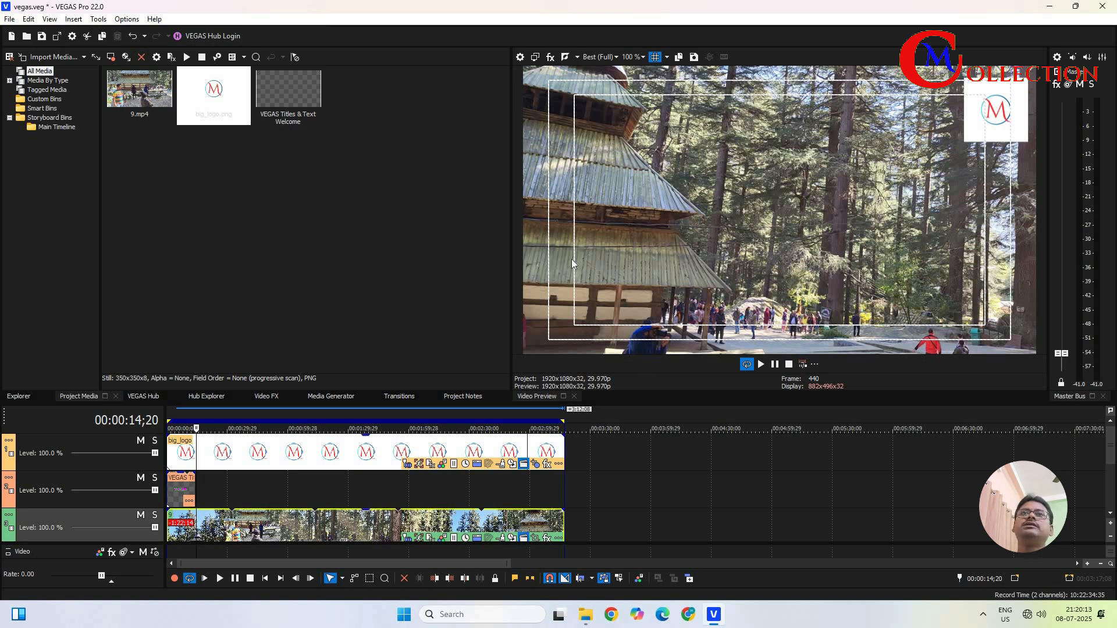
left_click(195, 525)
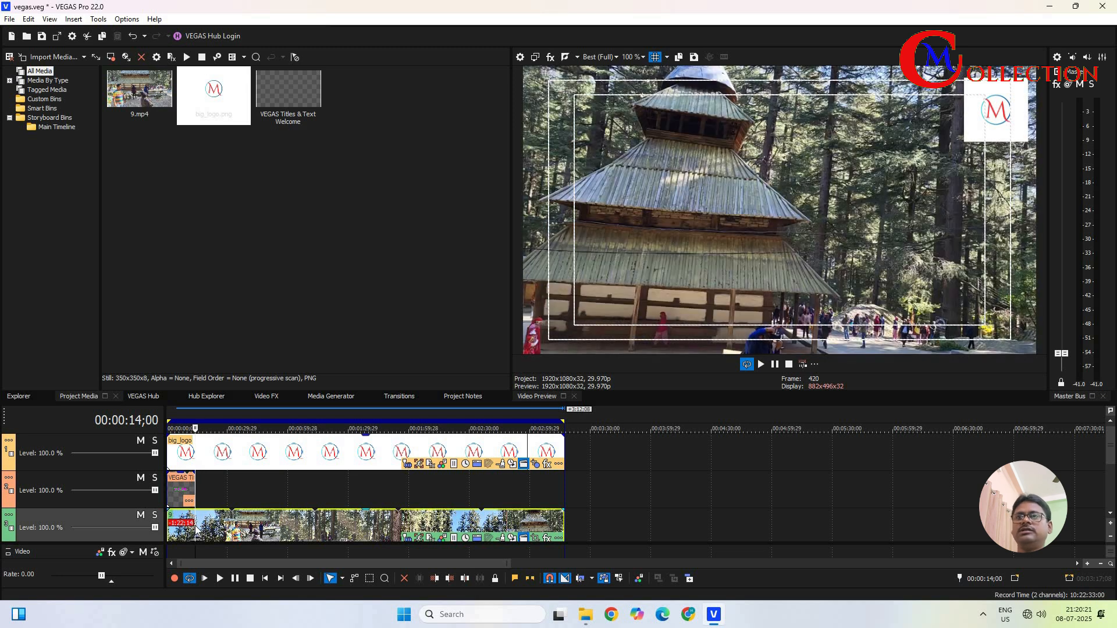
key("s")
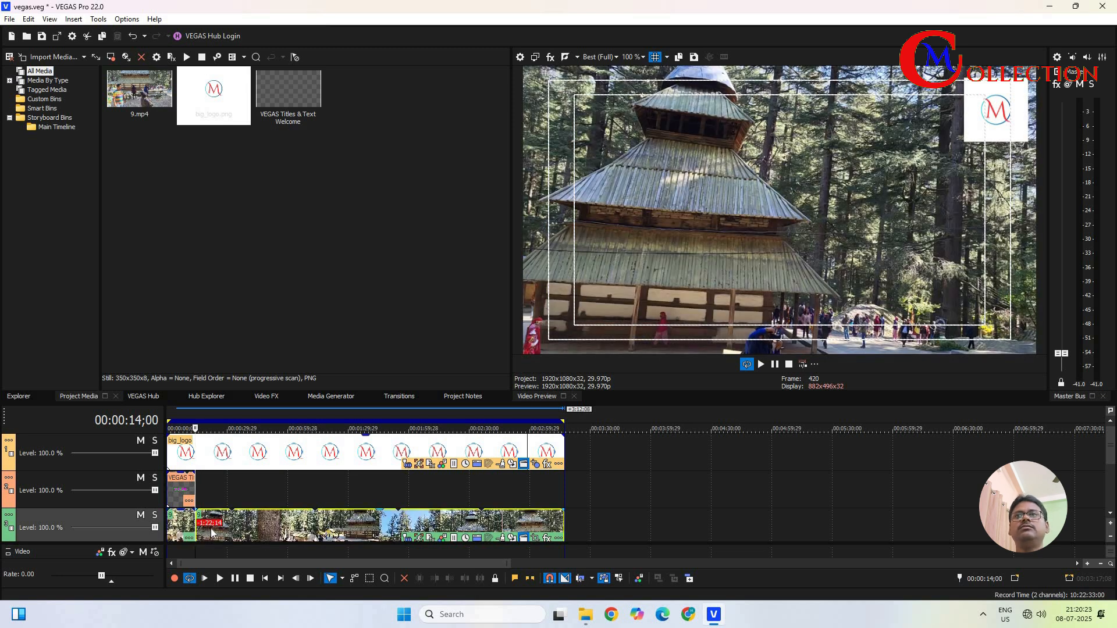
Split the remaining video clip again at 00:00:15;07
left_click(211, 528)
key("Left")
key("Left")
key("Left")
key("Left")
key("Left")
key("Left")
key("Left")
key("Left")
key("Left")
key("Left")
key("Left")
key("Left")
key("Left")
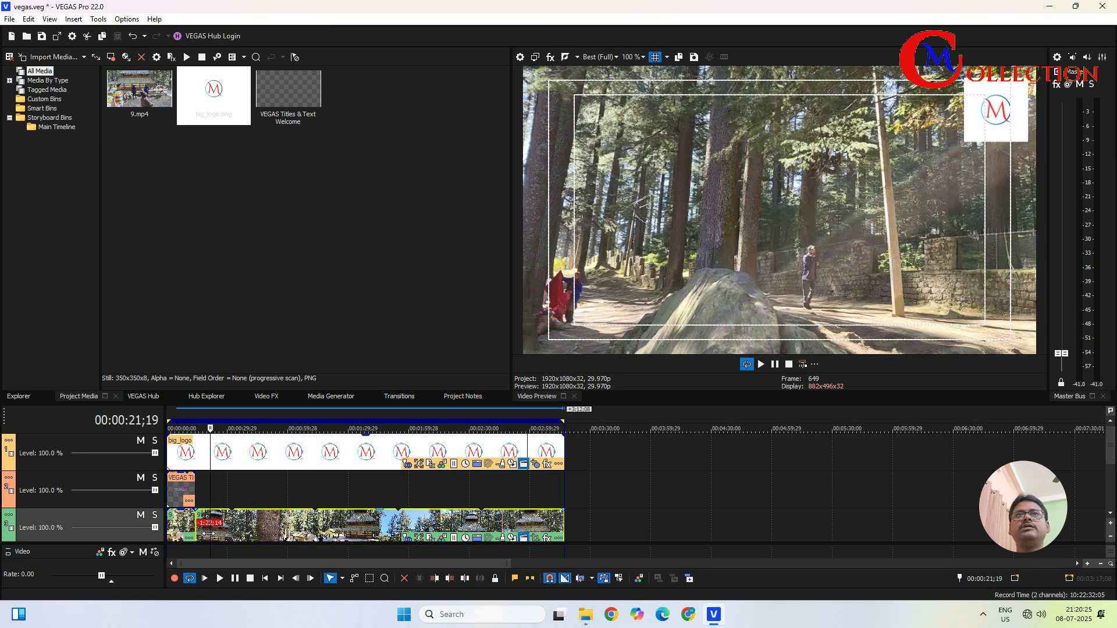
key("Left")
key("Left")
key("Left")
key("Left")
key("Left")
key("Left")
key("Left")
key("Left")
key("Left")
key("Left")
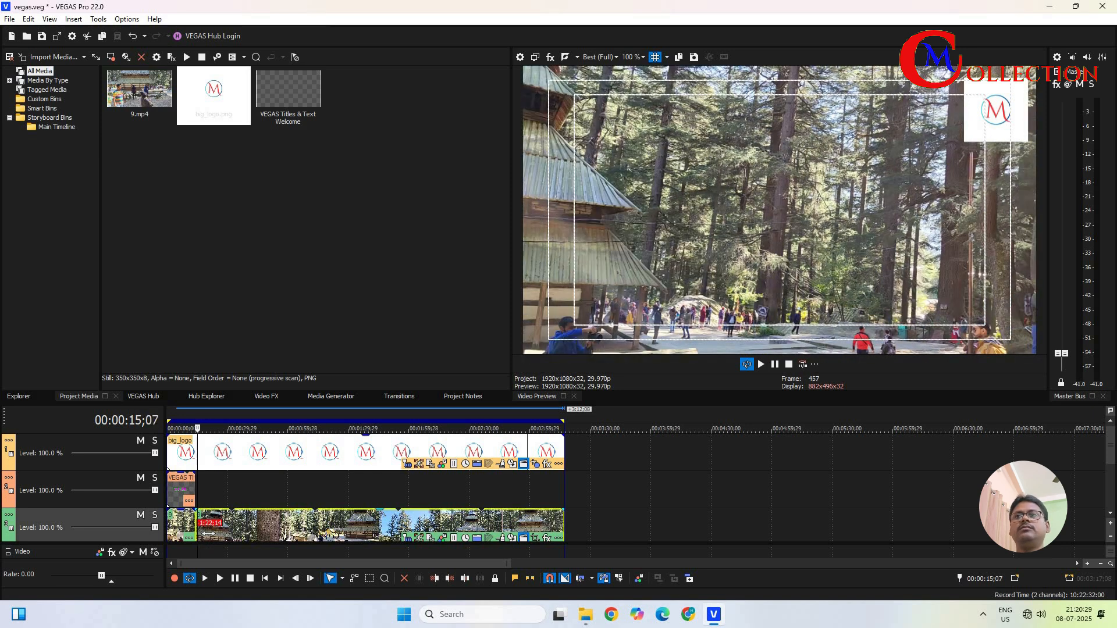
key("s")
Flip the short video segment between 14;00 and 15;07 horizontally in its Event Pan/Crop settings and close them
scroll(204, 536, "up", 8)
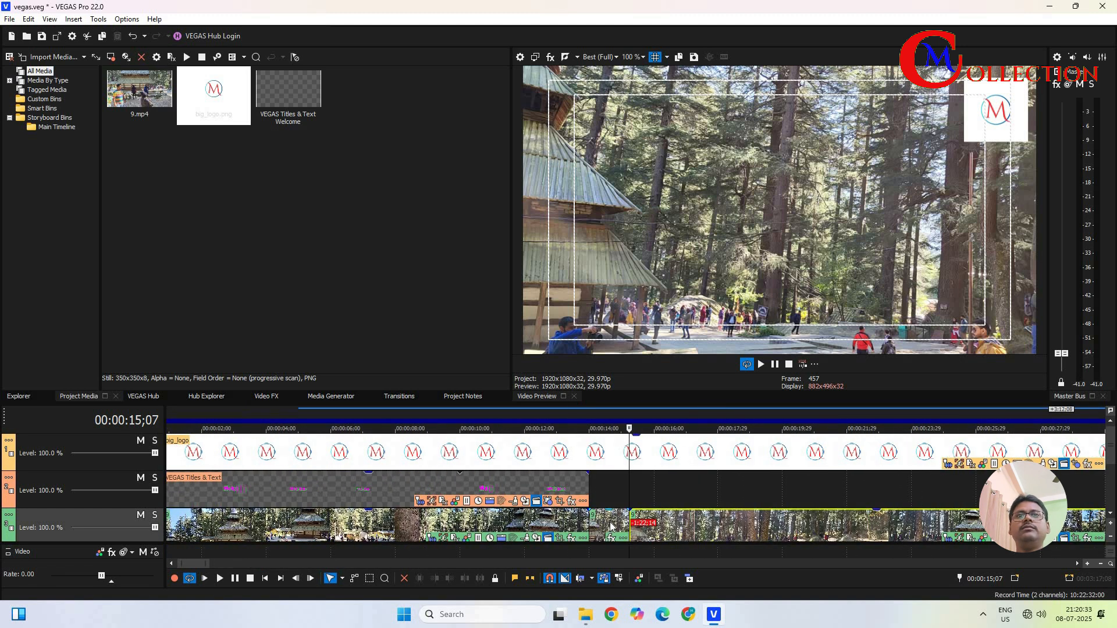
left_click(596, 527)
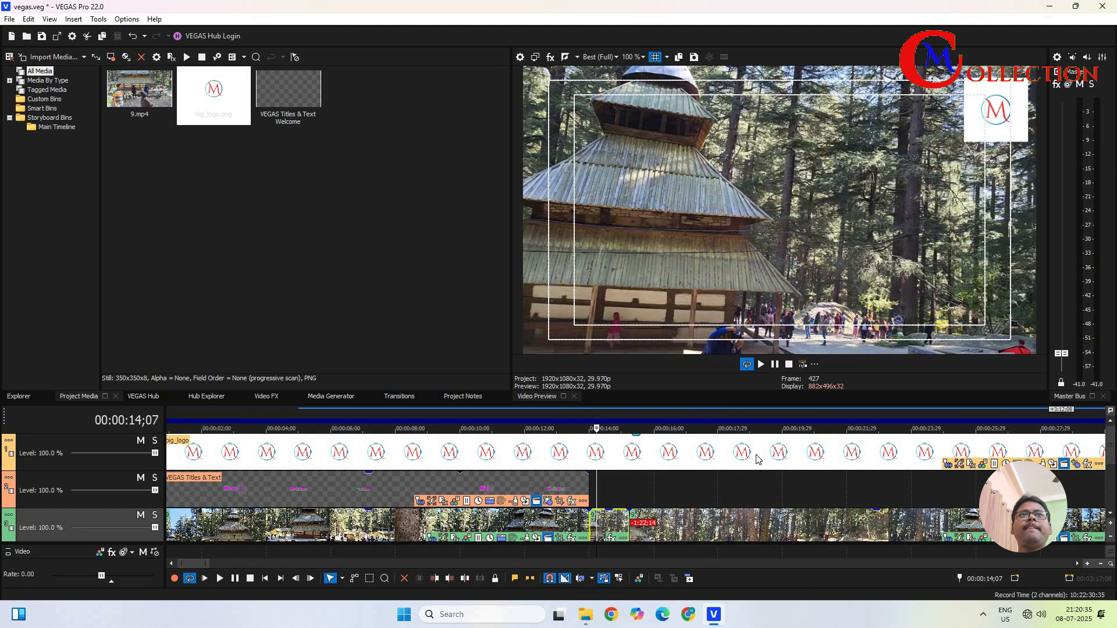
right_click(611, 526)
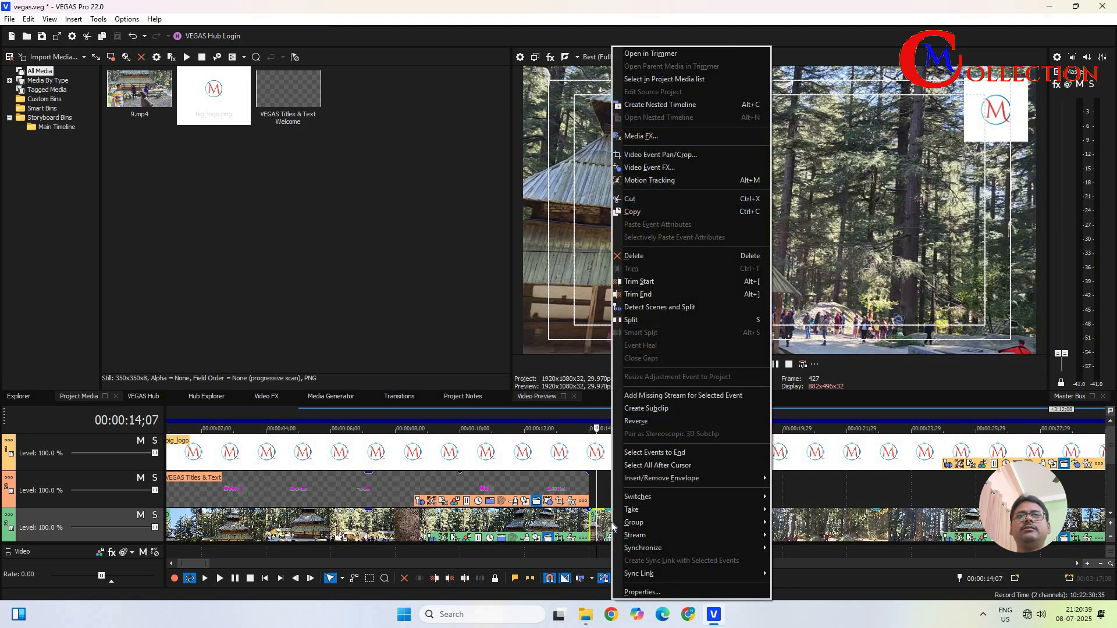
left_click(604, 527)
scroll(608, 529, "up", 3)
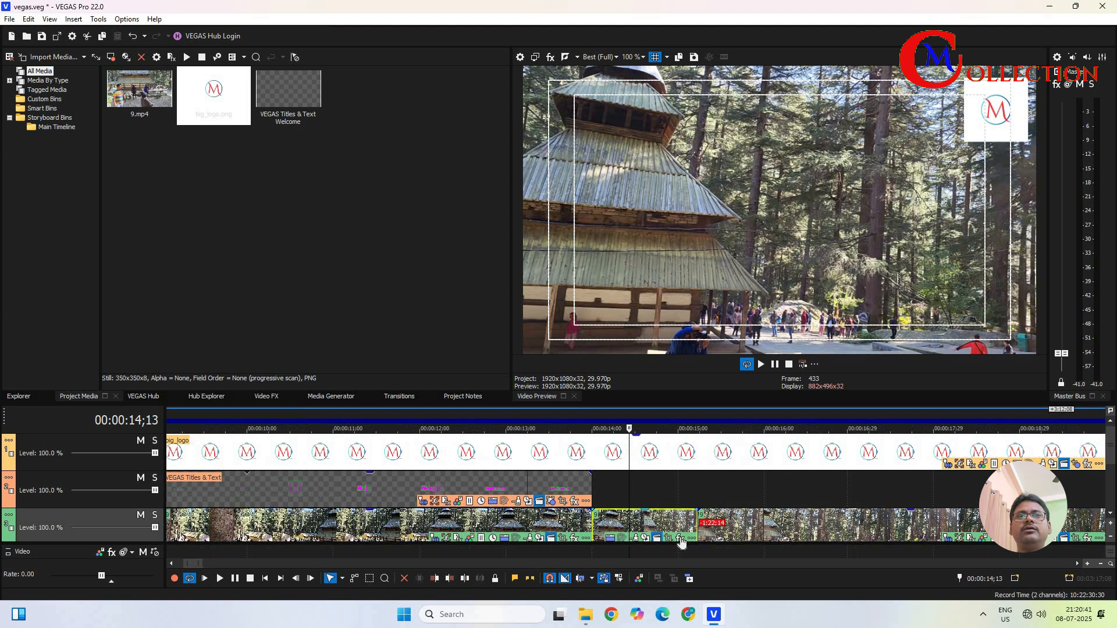
left_click(674, 542)
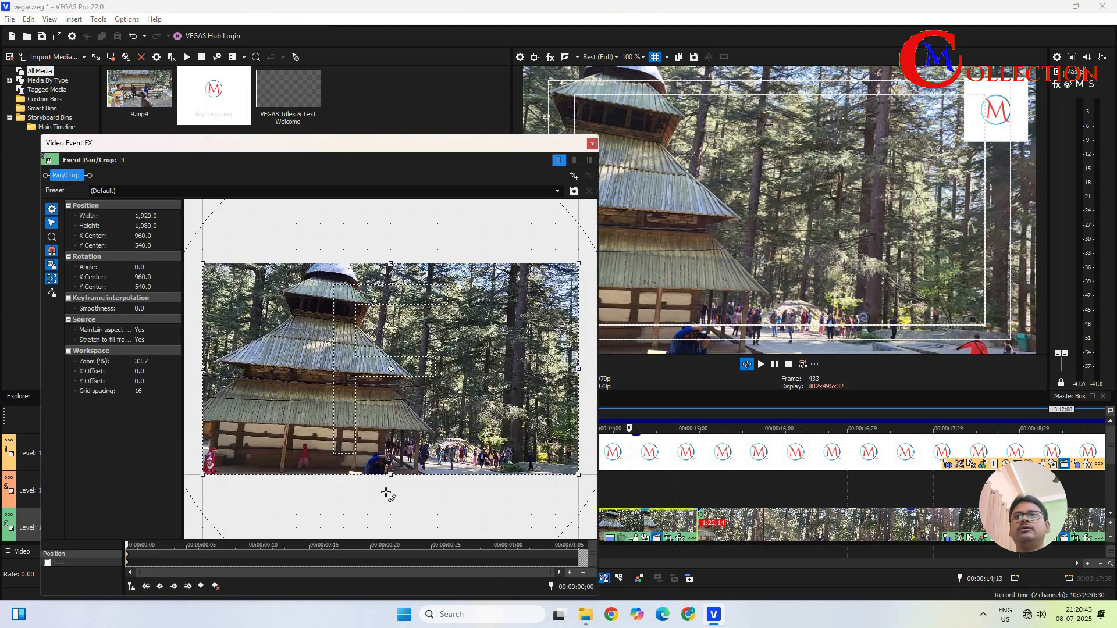
right_click(465, 328)
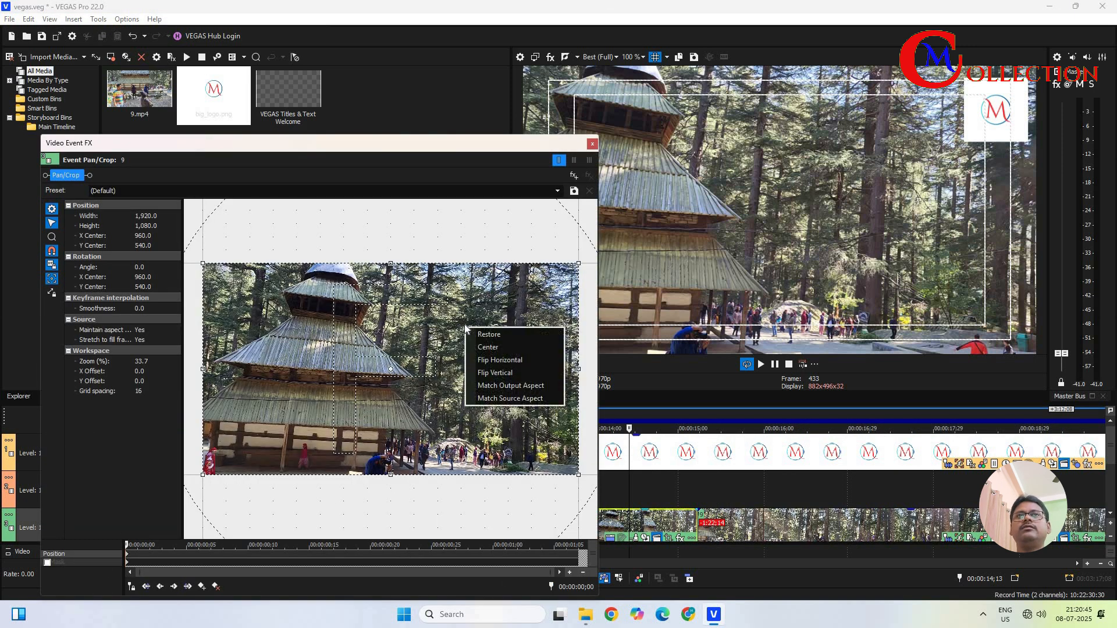
left_click(517, 357)
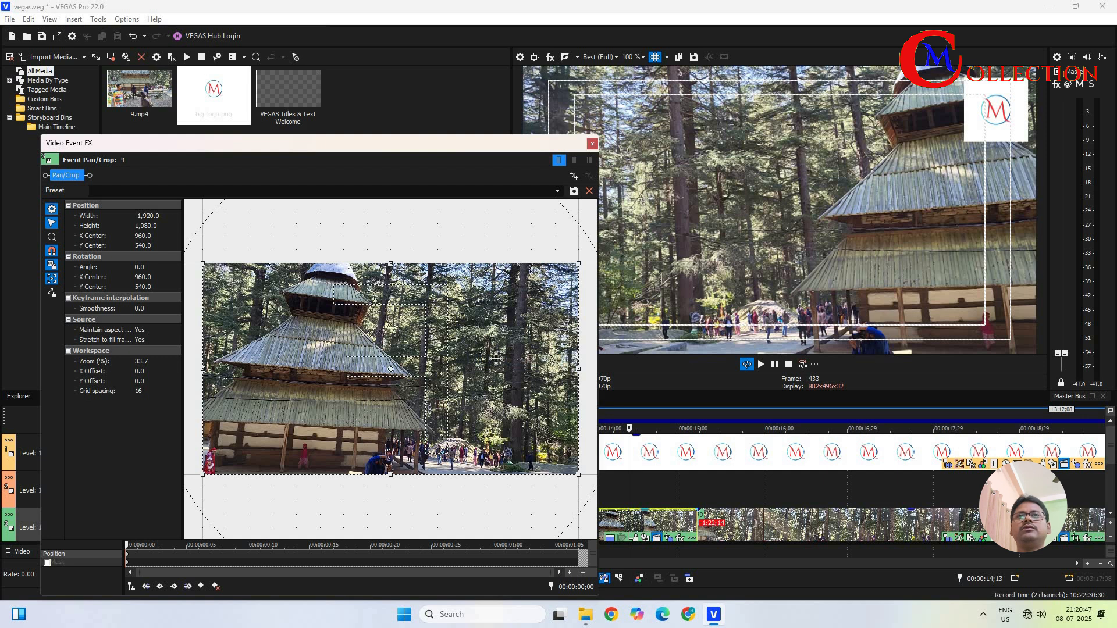
right_click(494, 359)
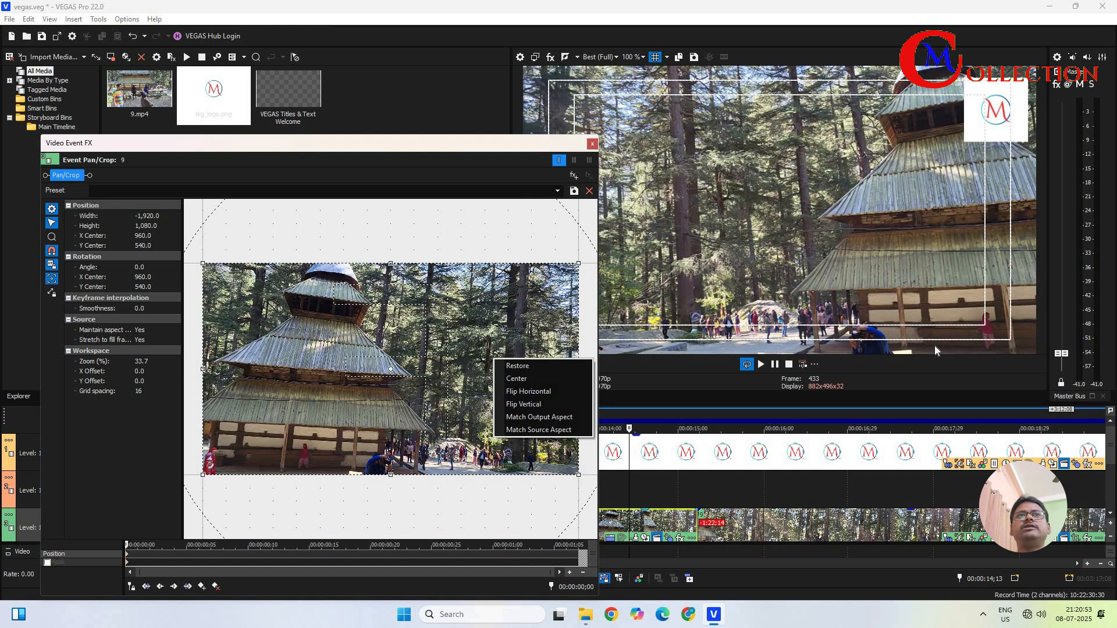
left_click(592, 144)
left_click(593, 145)
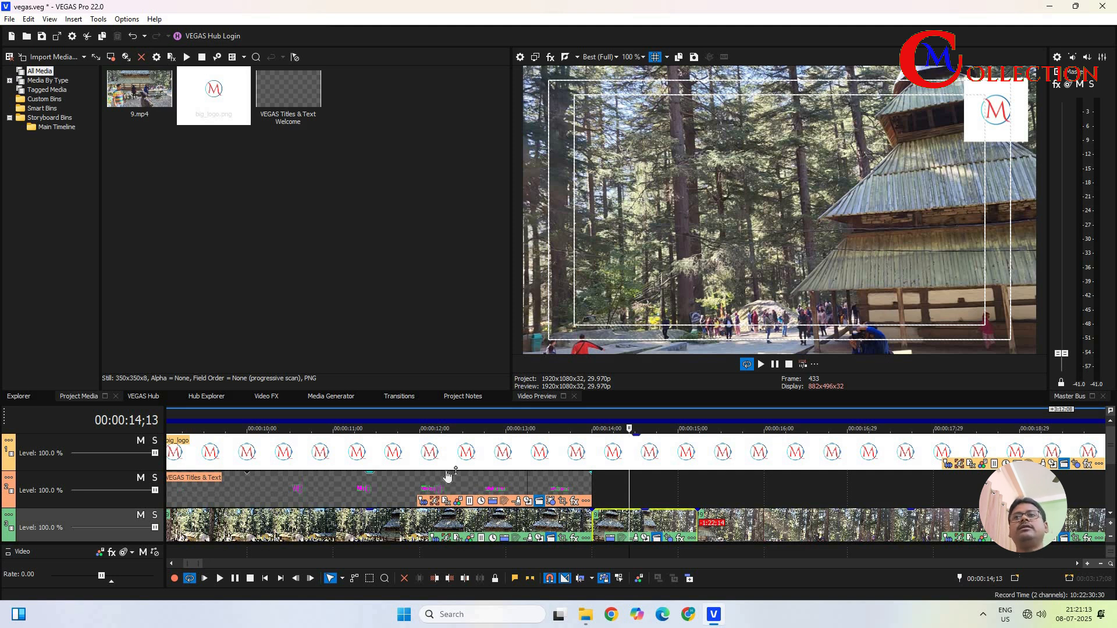
Inspect the short audio event on the track below the video and return to the logo track
scroll(212, 497, "down", 10)
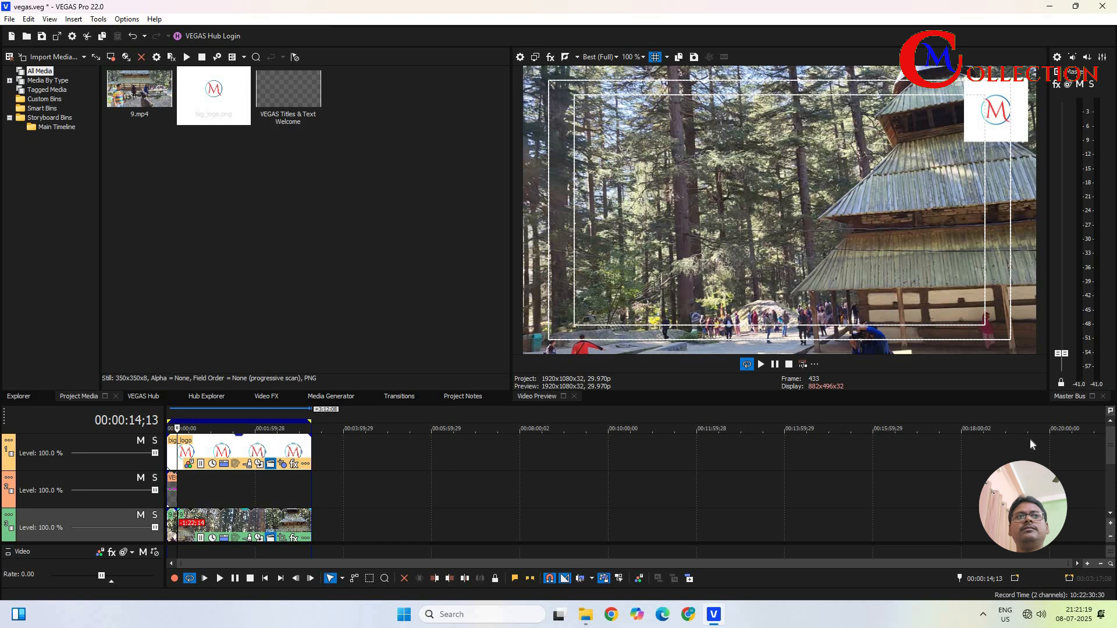
left_click_drag(1111, 445, 1111, 472)
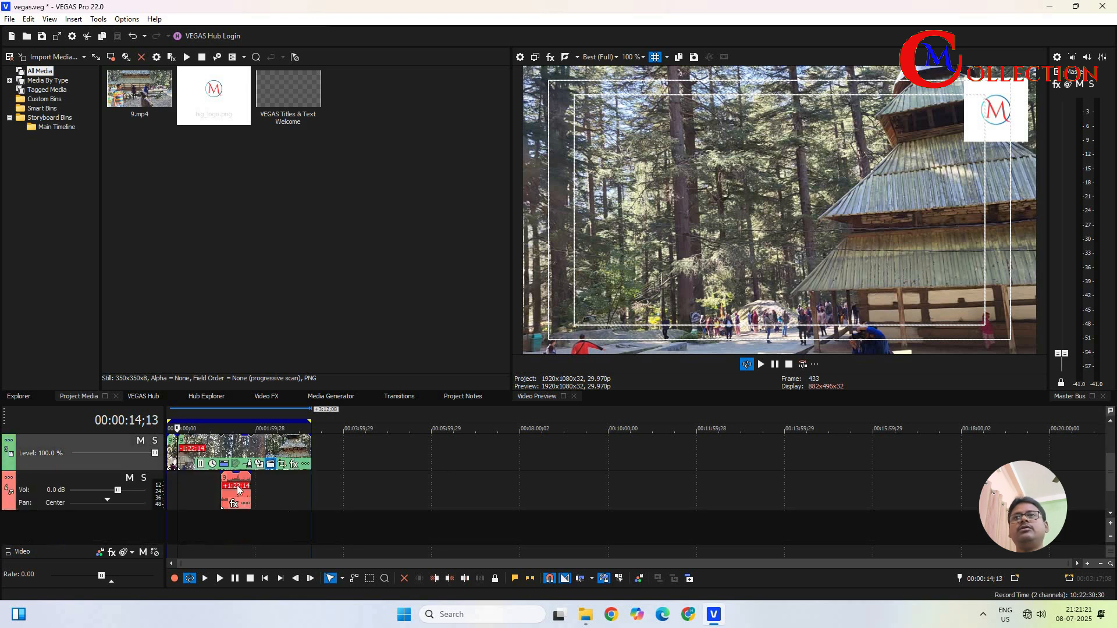
left_click(240, 485)
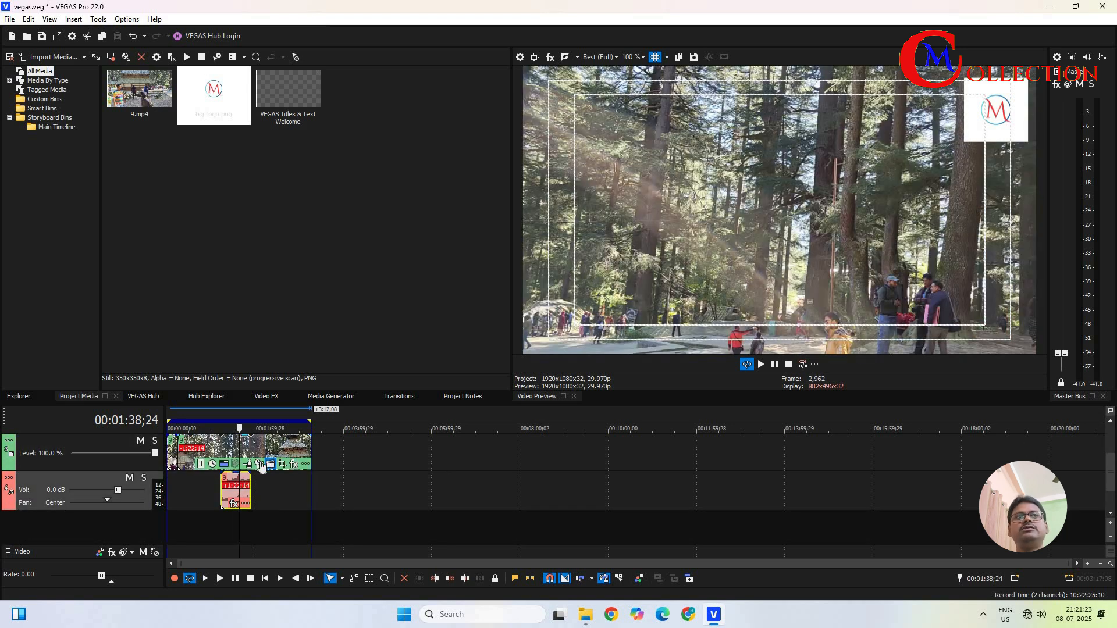
left_click(1110, 427)
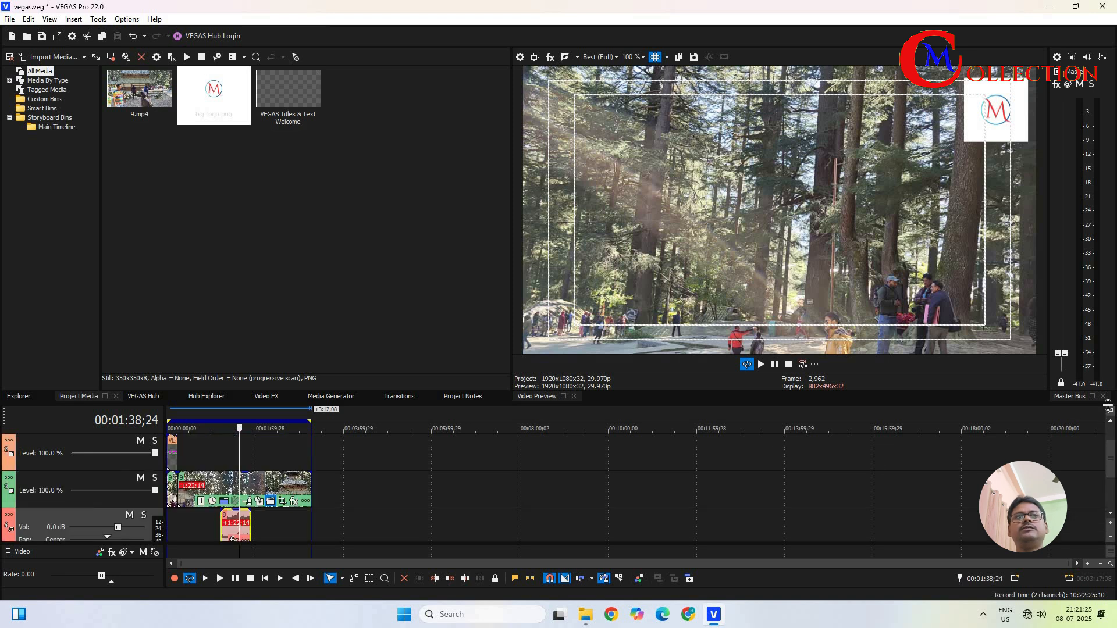
left_click(1108, 423)
Lower the opacity of the big_logo event to 52 % and slightly further so the overlay is semi-transparent
scroll(407, 459, "up", 1)
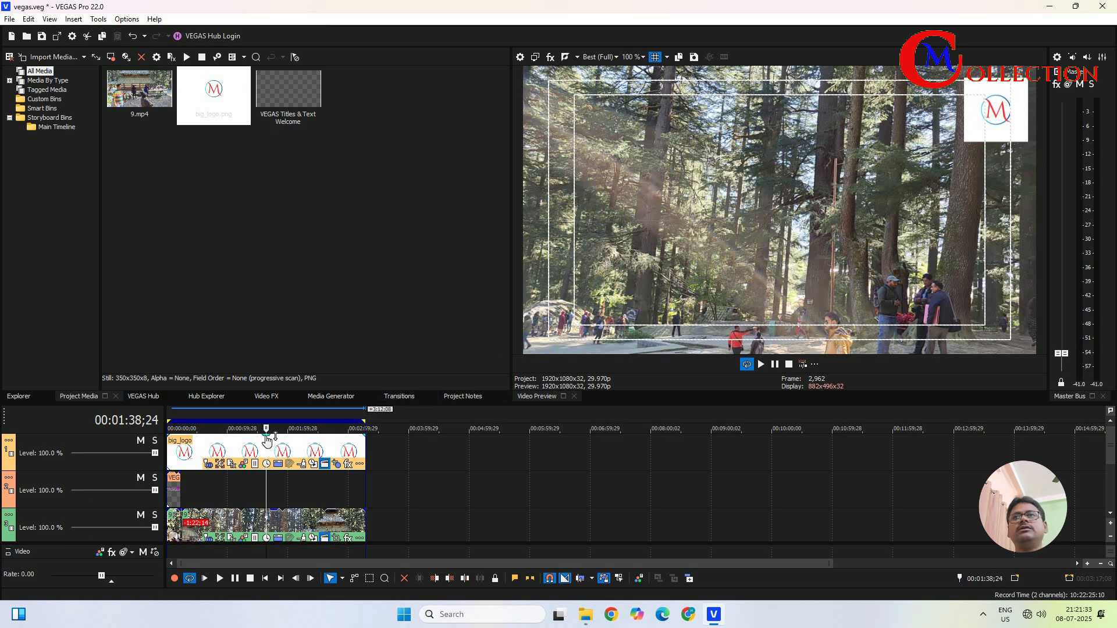
mouse_move(266, 439)
left_mouse_down()
mouse_move(276, 465)
mouse_move(280, 456)
left_mouse_up()
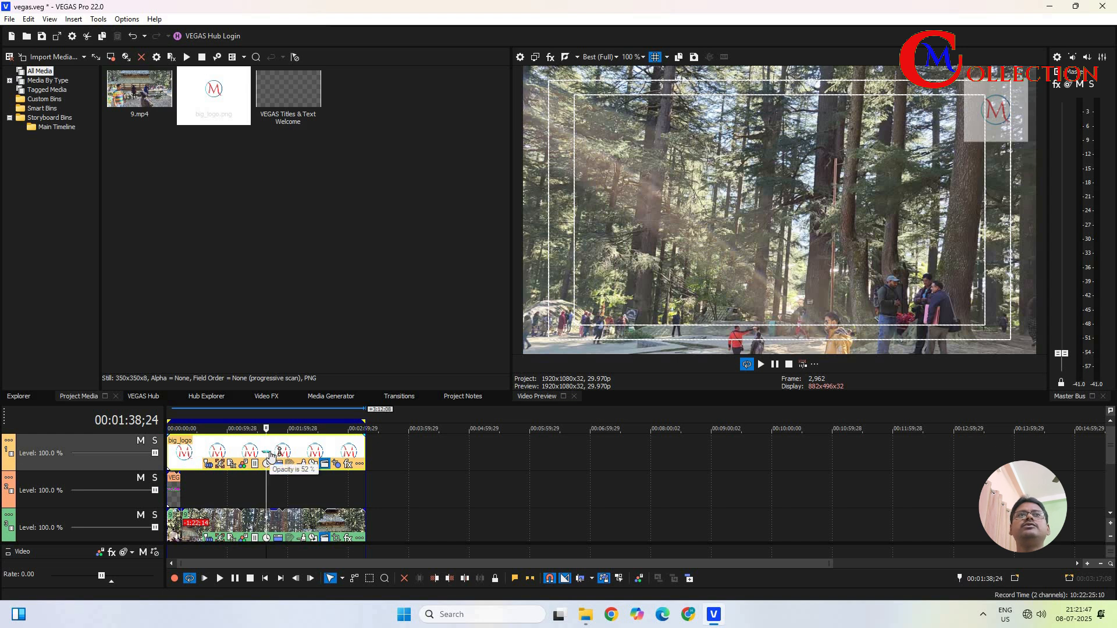
left_click_drag(271, 455, 284, 457)
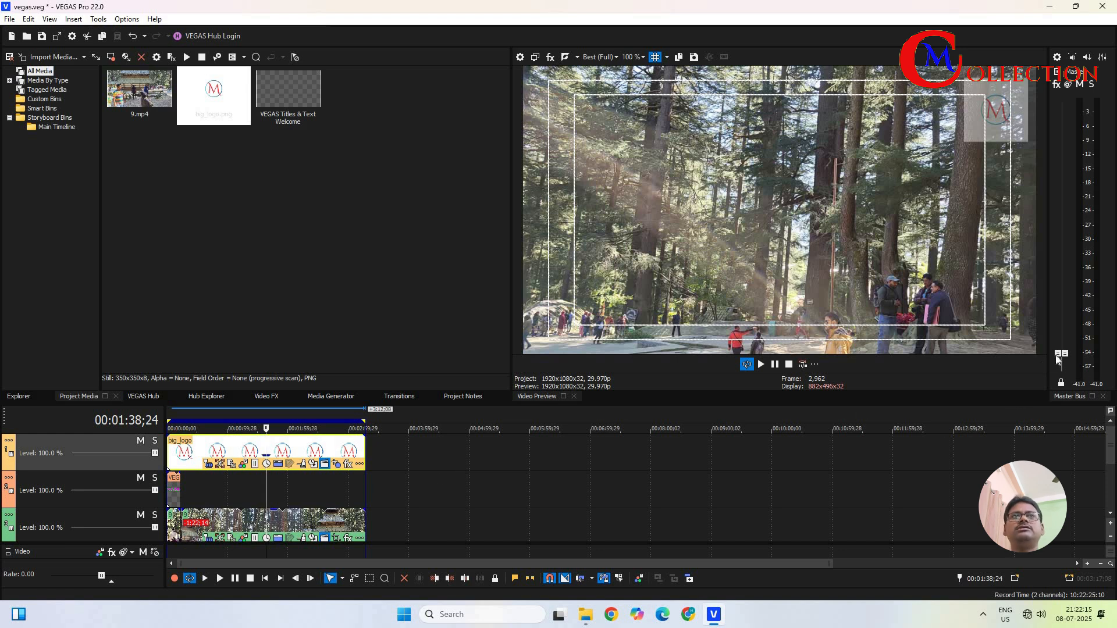
Raise the Master Bus volume to 0.4 dB
left_click_drag(1062, 353, 1092, 195)
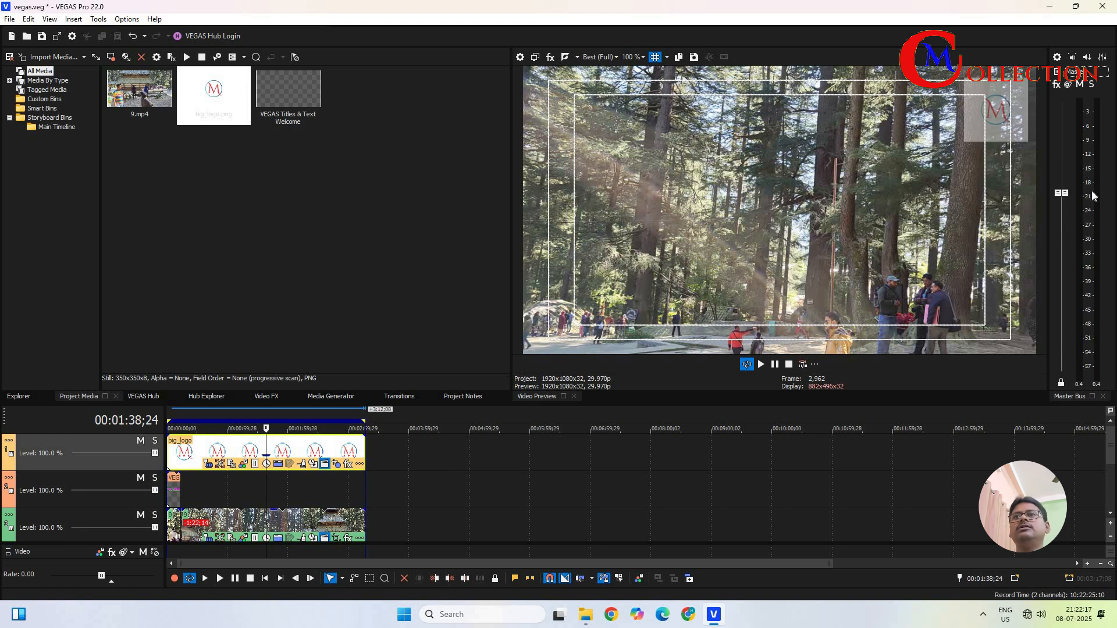